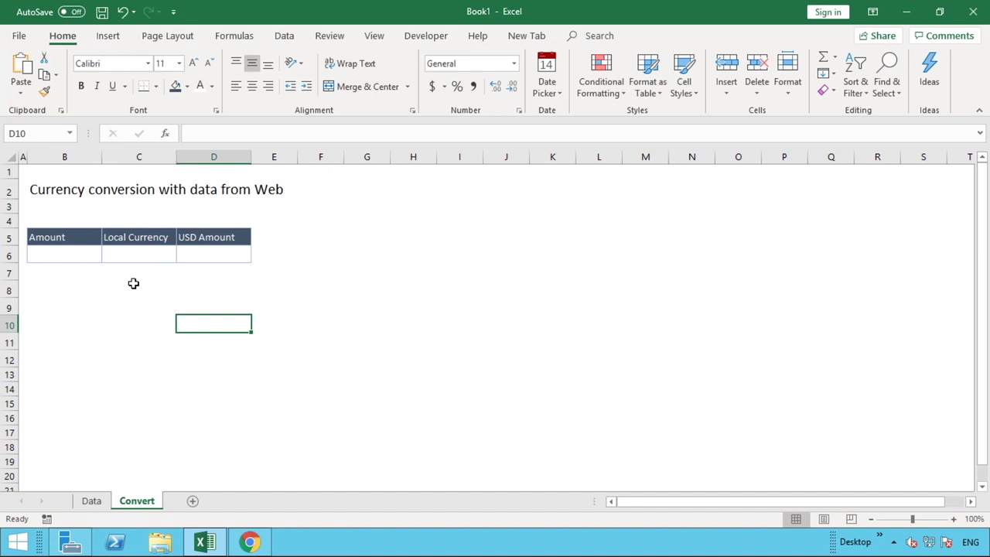
Enter 100 as the first amount in B6 and correct the Amount header.
{"action": "left_click", "coordinate": [88, 259]}
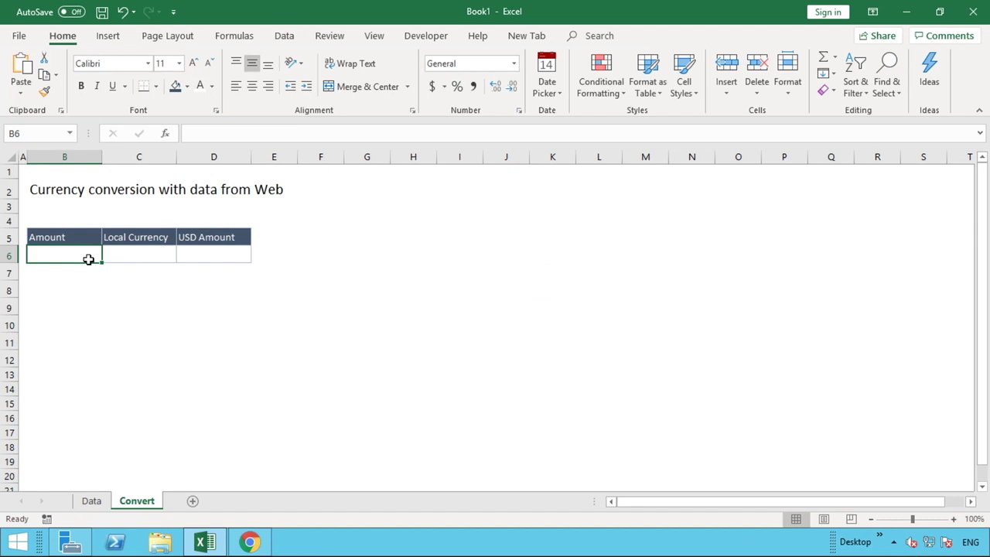
{"action": "type", "text": "100"}
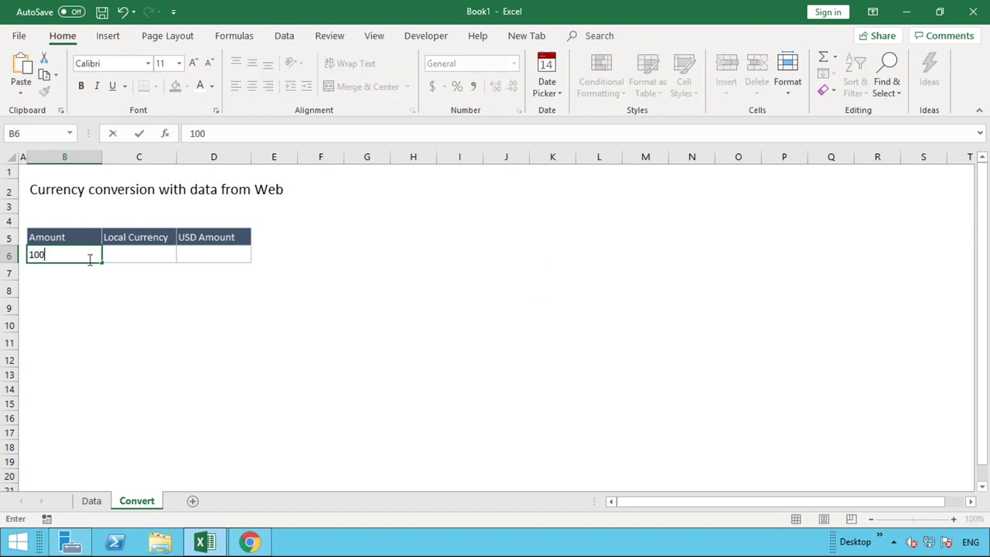
{"action": "key", "text": "Return"}
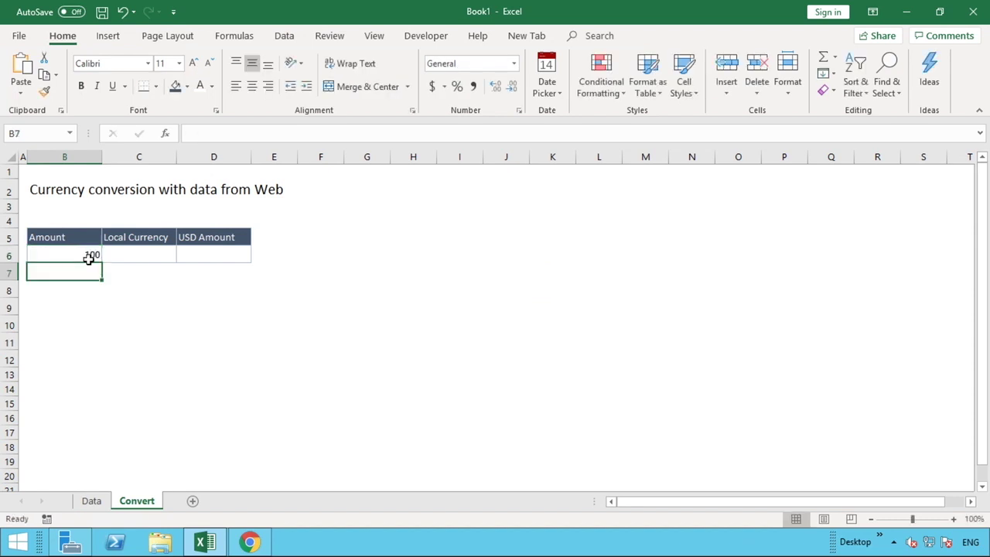
{"action": "left_click", "coordinate": [86, 238]}
{"action": "double_click", "coordinate": [86, 238]}
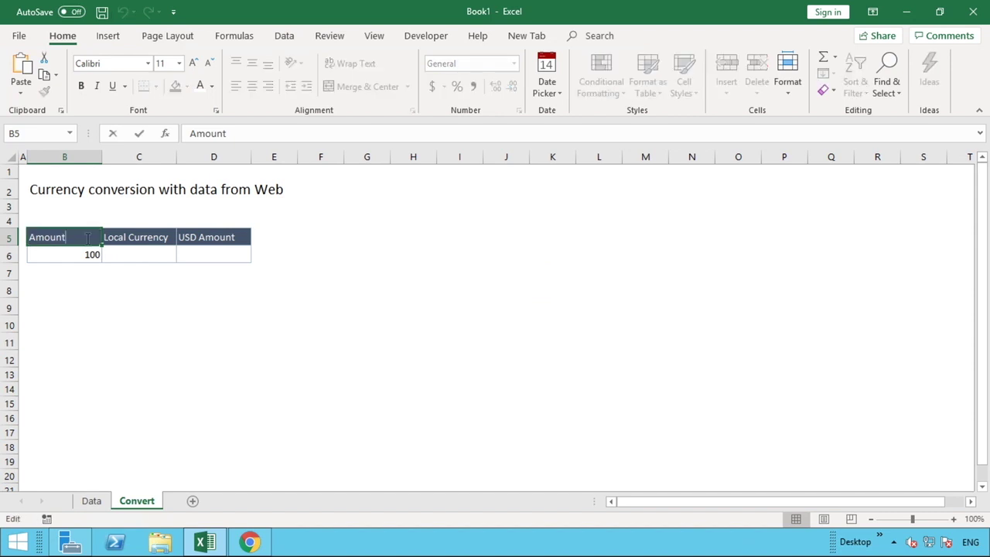
{"action": "key", "text": "Left"}
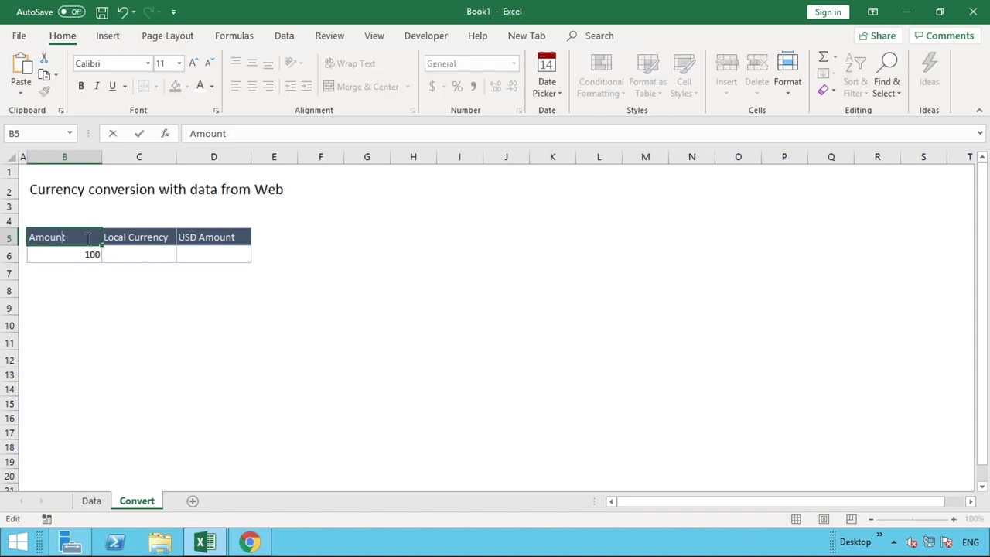
{"action": "type", "text": "t"}
{"action": "key", "text": "Return"}
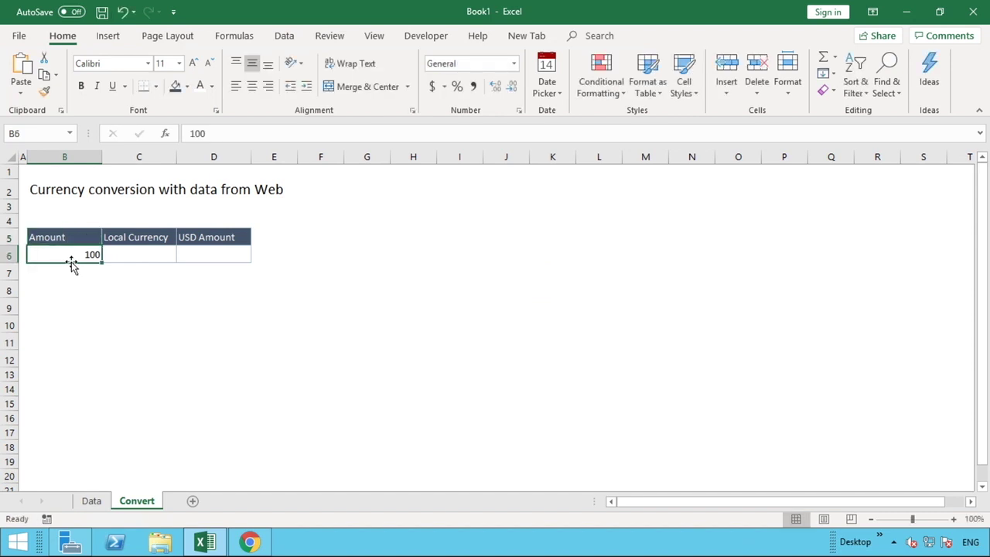
Center-align row B6:D6 and enter GBP as the local currency in C6.
{"action": "left_click_drag", "start_coordinate": [93, 256], "coordinate": [193, 254]}
{"action": "left_click", "coordinate": [254, 88]}
{"action": "left_click", "coordinate": [201, 287]}
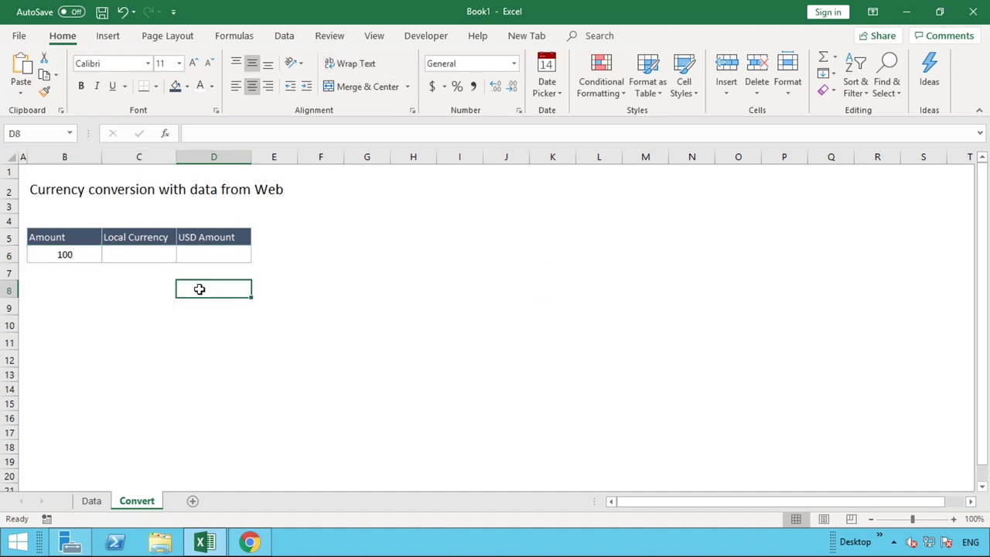
{"action": "left_click", "coordinate": [159, 256]}
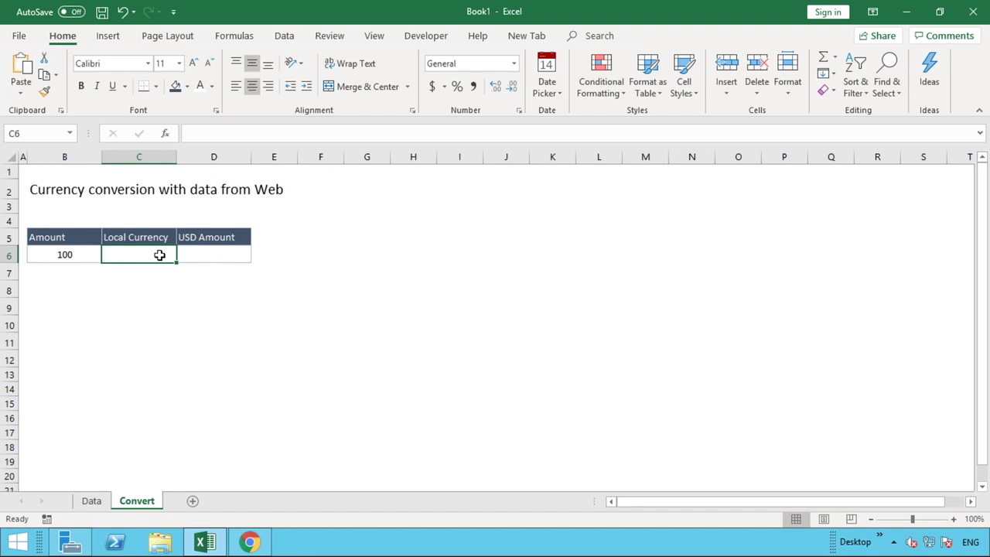
{"action": "type", "text": "GBP"}
{"action": "key", "text": "Return"}
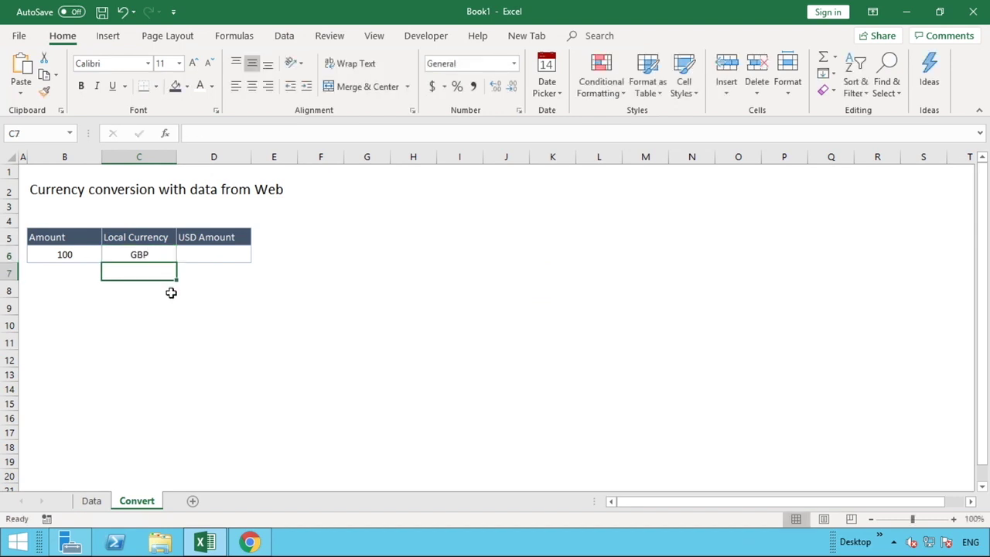
{"action": "left_click", "coordinate": [229, 253]}
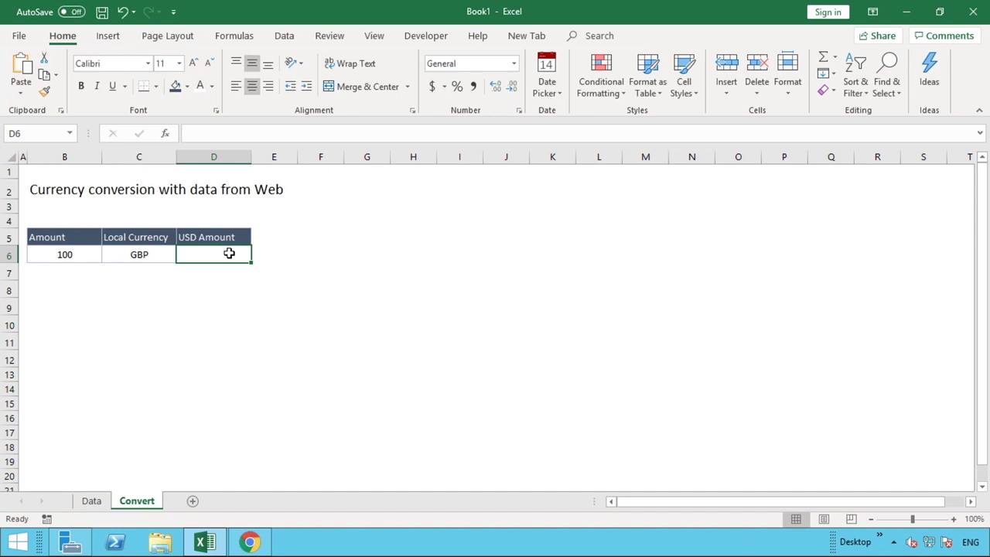
Enter =B6*1.29 in D6 so the 100 GBP shows as 129 USD.
{"action": "type", "text": "="}
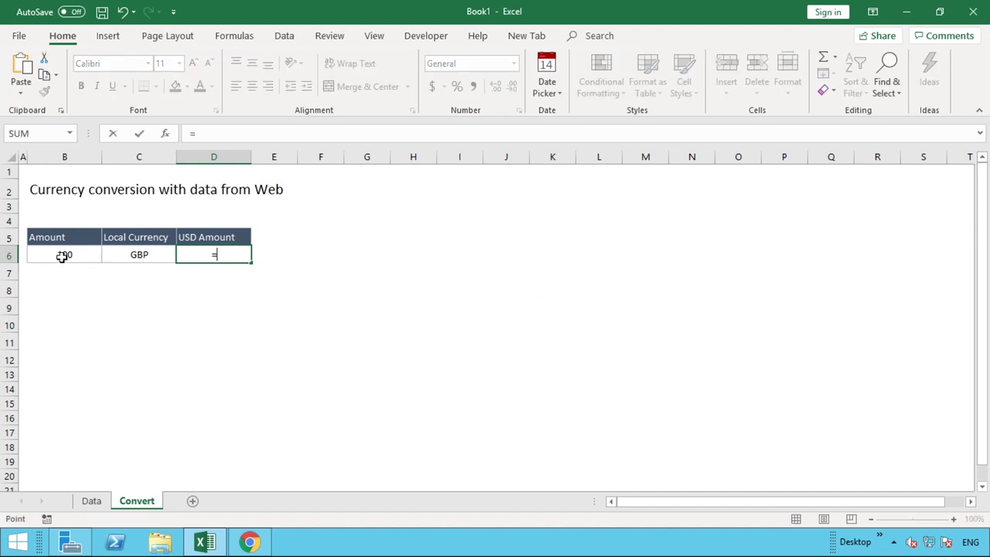
{"action": "left_click", "coordinate": [63, 257]}
{"action": "type", "text": "*1.29"}
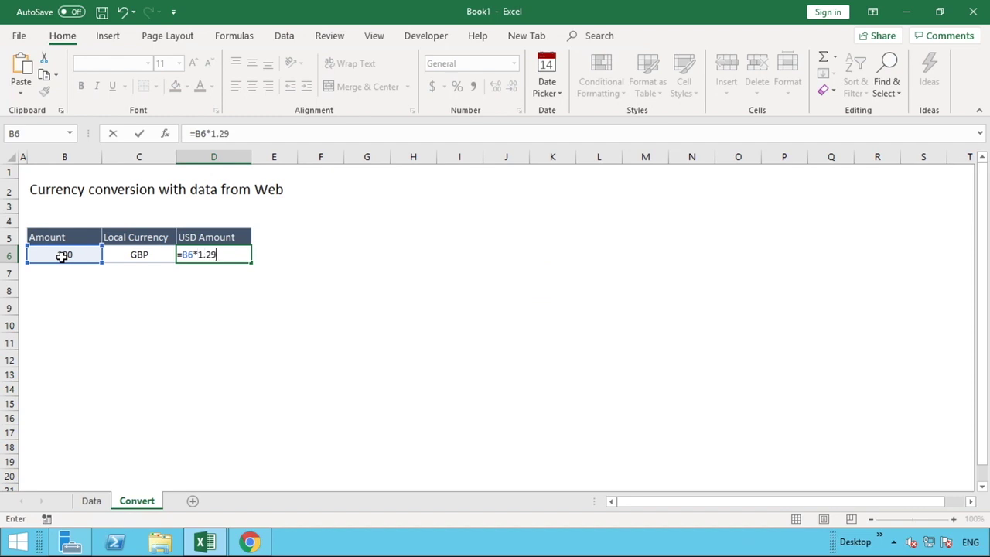
{"action": "key", "text": "Return"}
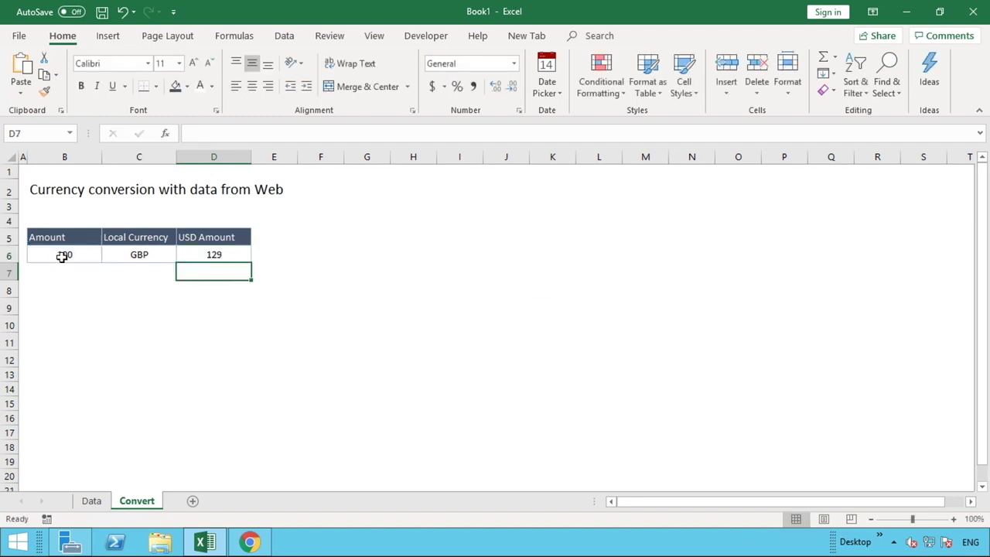
{"action": "left_click", "coordinate": [63, 257]}
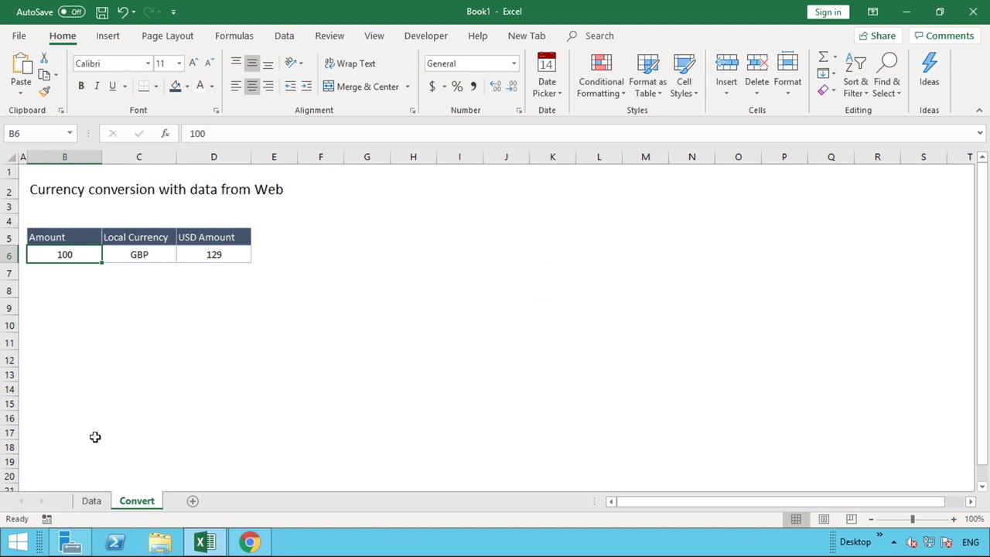
Go to the empty Data sheet, then bring up the XE rate table page in Chrome.
{"action": "left_click", "coordinate": [91, 501]}
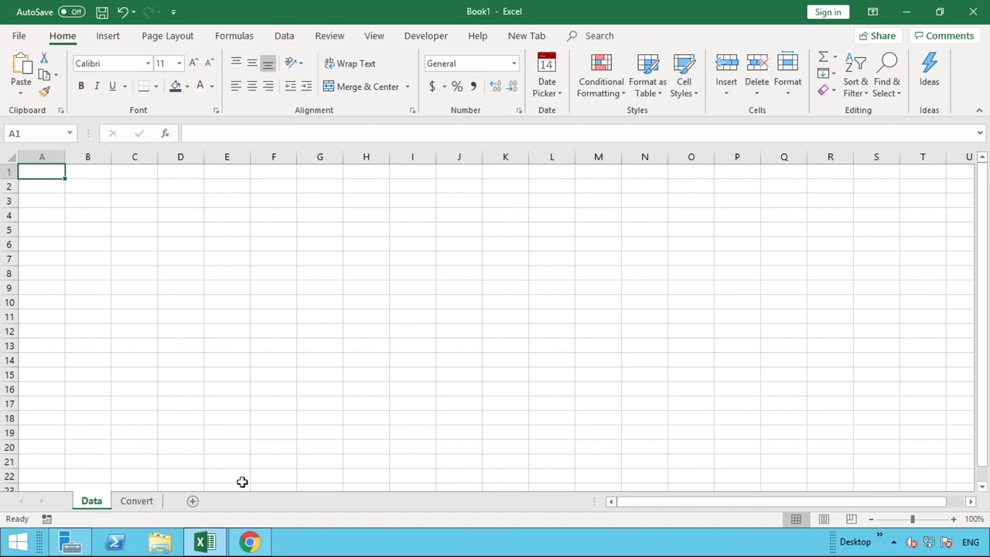
{"action": "left_click", "coordinate": [248, 543]}
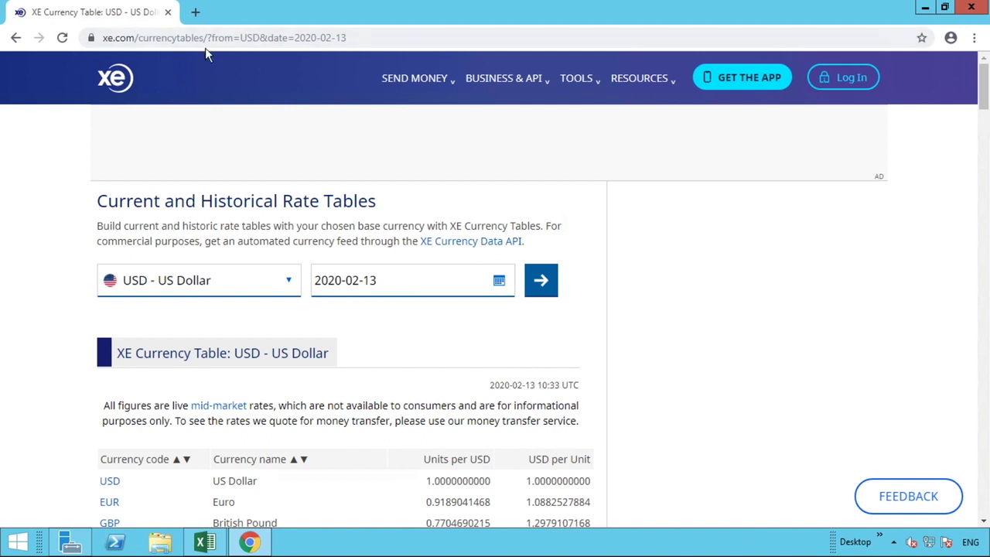
Copy the XE USD rate table page address from Chrome and return to Excel.
{"action": "left_click", "coordinate": [360, 38]}
{"action": "right_click", "coordinate": [323, 39]}
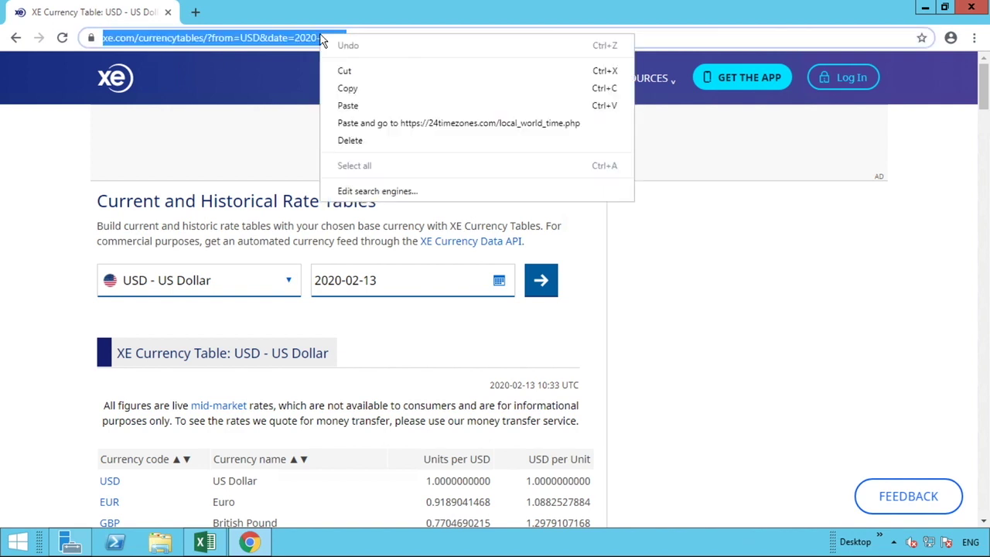
{"action": "left_click", "coordinate": [346, 85]}
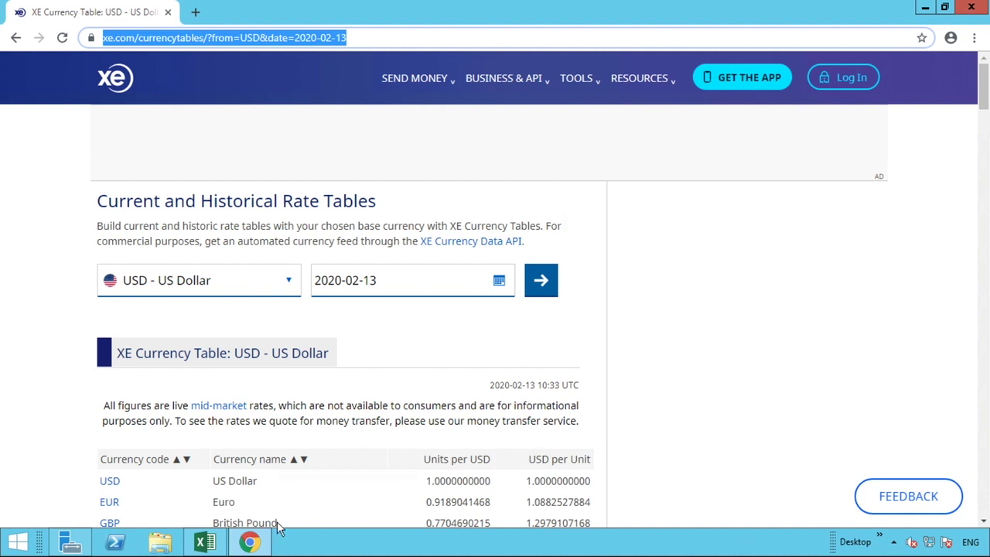
{"action": "left_click", "coordinate": [207, 540]}
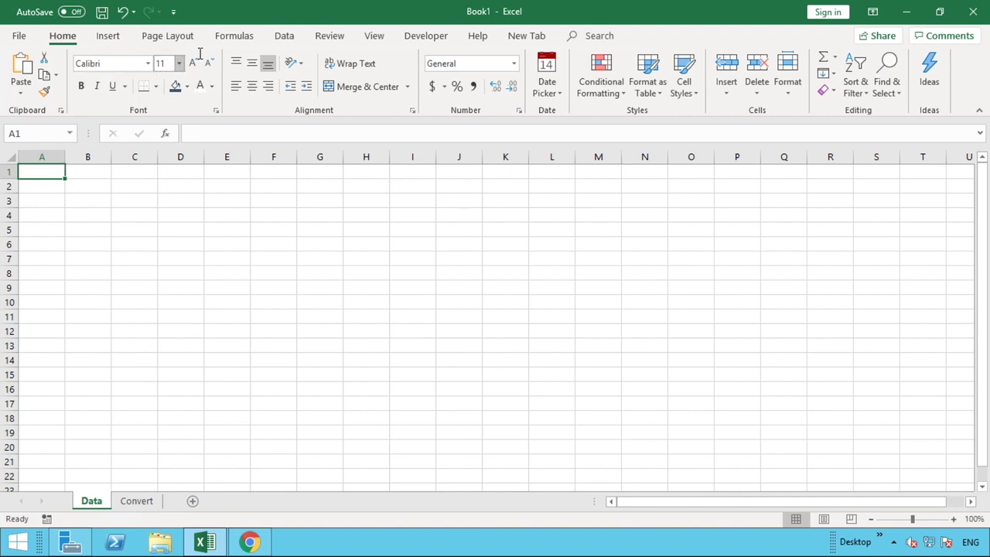
Start a From Web import using the pasted xe.com currency table address.
{"action": "left_click", "coordinate": [284, 39]}
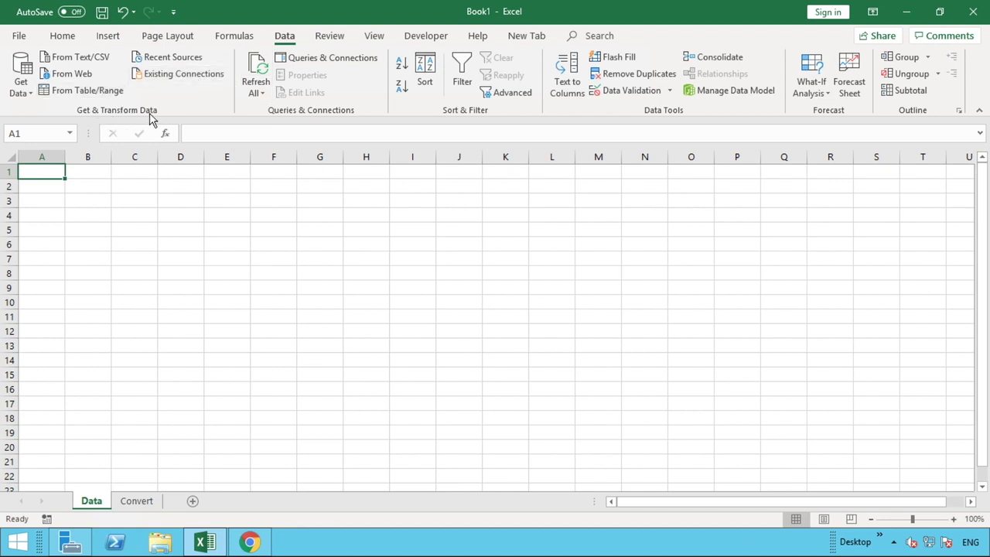
{"action": "left_click", "coordinate": [66, 74]}
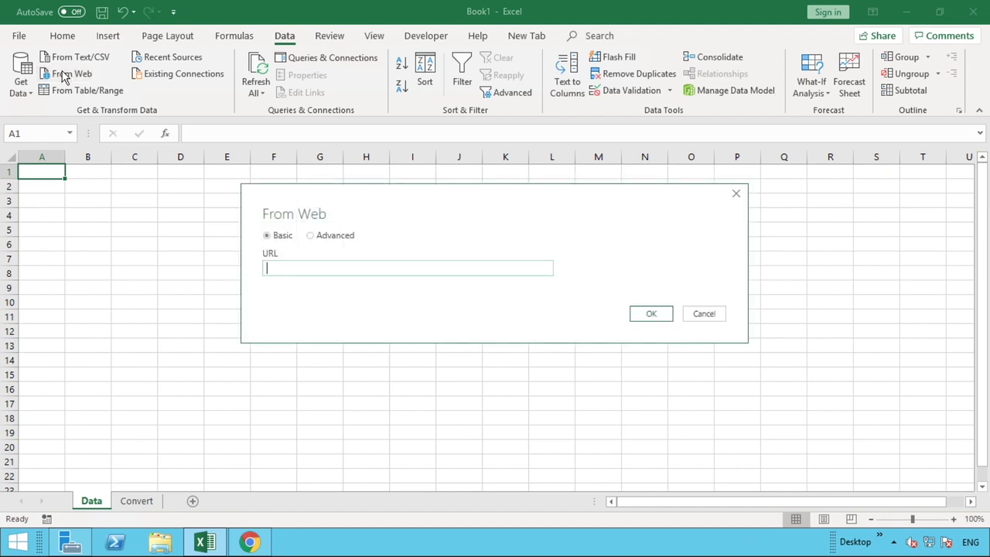
{"action": "right_click", "coordinate": [281, 268]}
{"action": "left_click", "coordinate": [322, 329]}
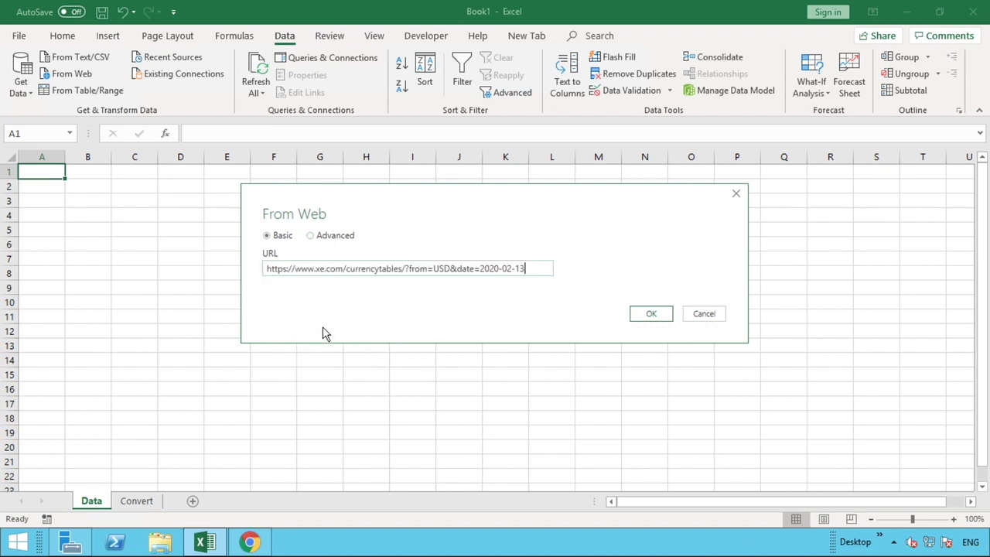
{"action": "left_click", "coordinate": [638, 316]}
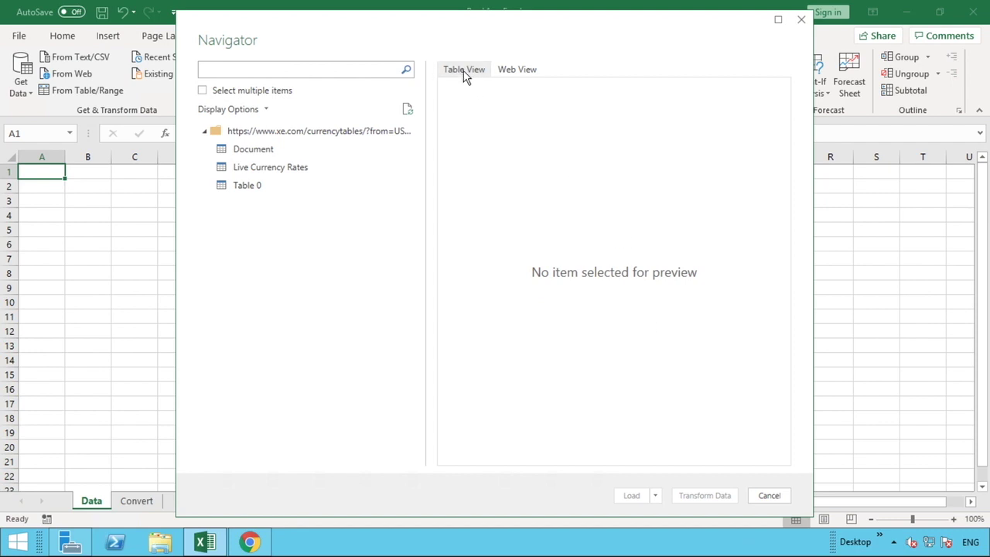
Preview the Document, Live Currency Rates and Table 0 tables, settling on Table 0.
{"action": "left_click", "coordinate": [518, 69]}
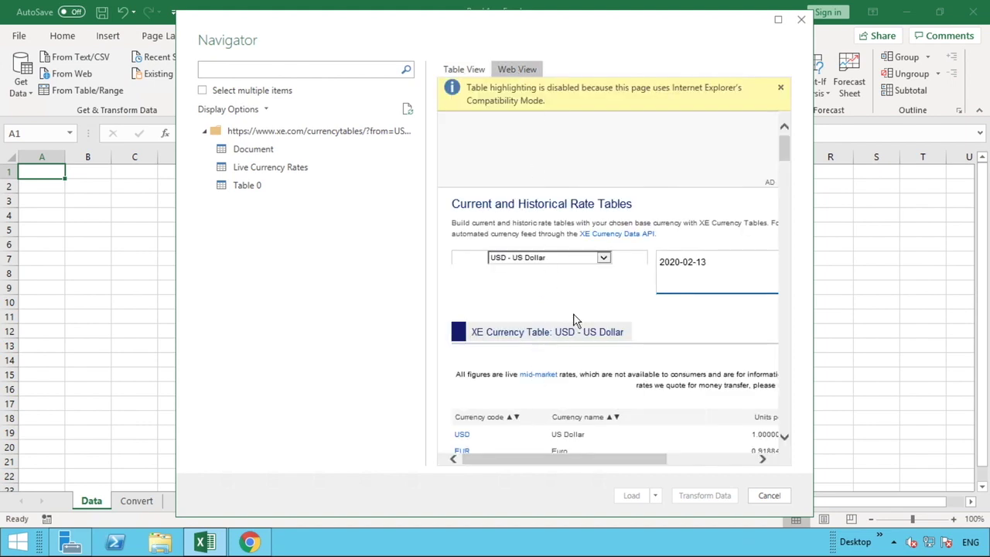
{"action": "left_click", "coordinate": [468, 71]}
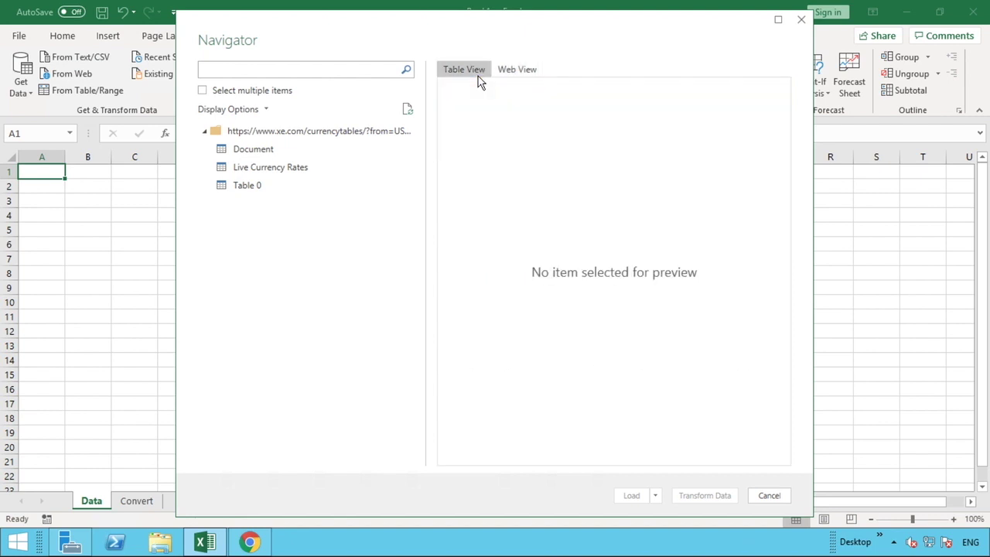
{"action": "left_click", "coordinate": [243, 151]}
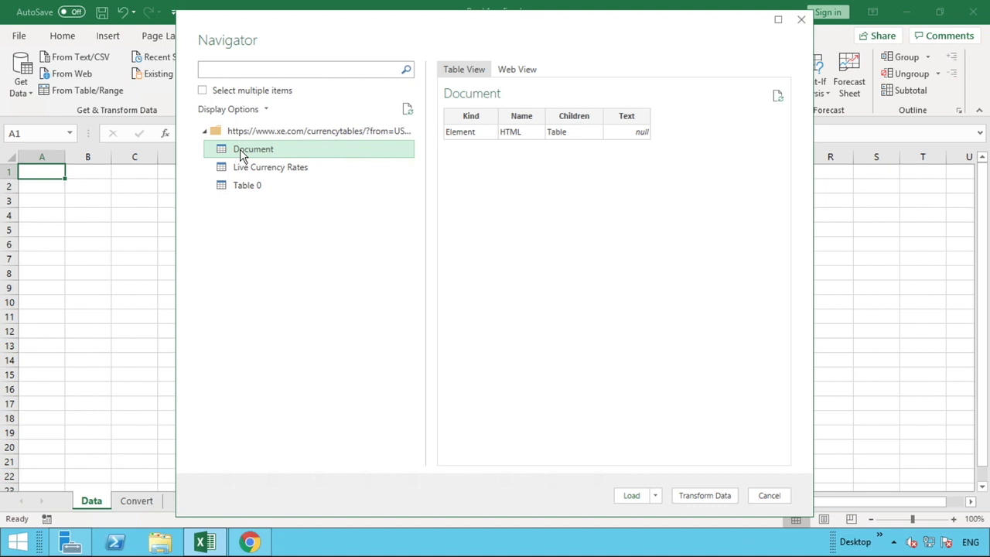
{"action": "left_click", "coordinate": [255, 177]}
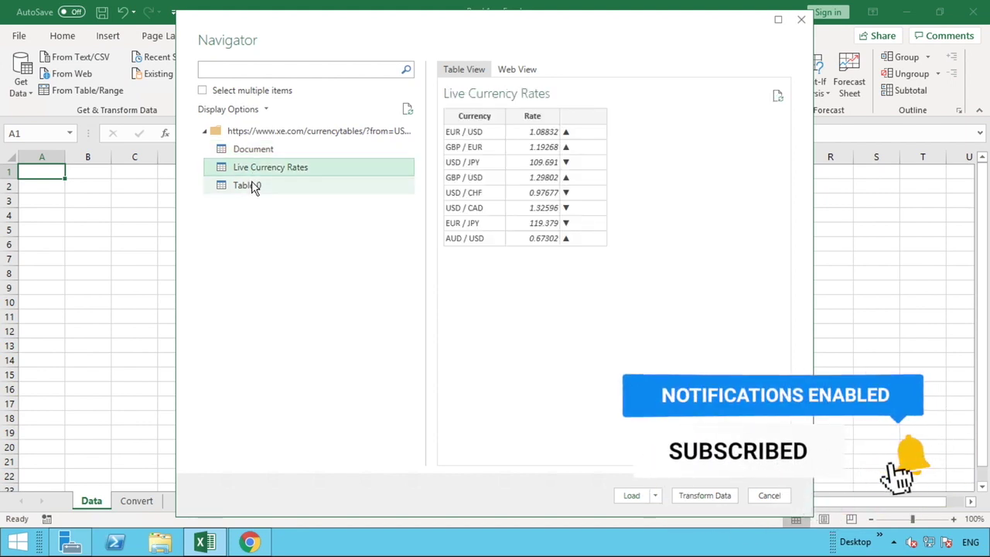
{"action": "left_click", "coordinate": [255, 188]}
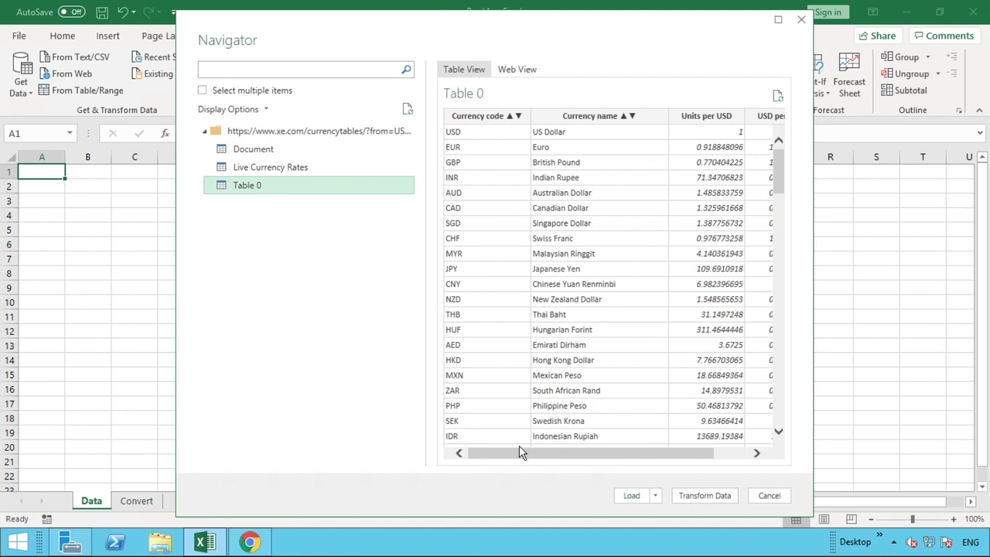
{"action": "left_click_drag", "start_coordinate": [516, 455], "coordinate": [467, 456]}
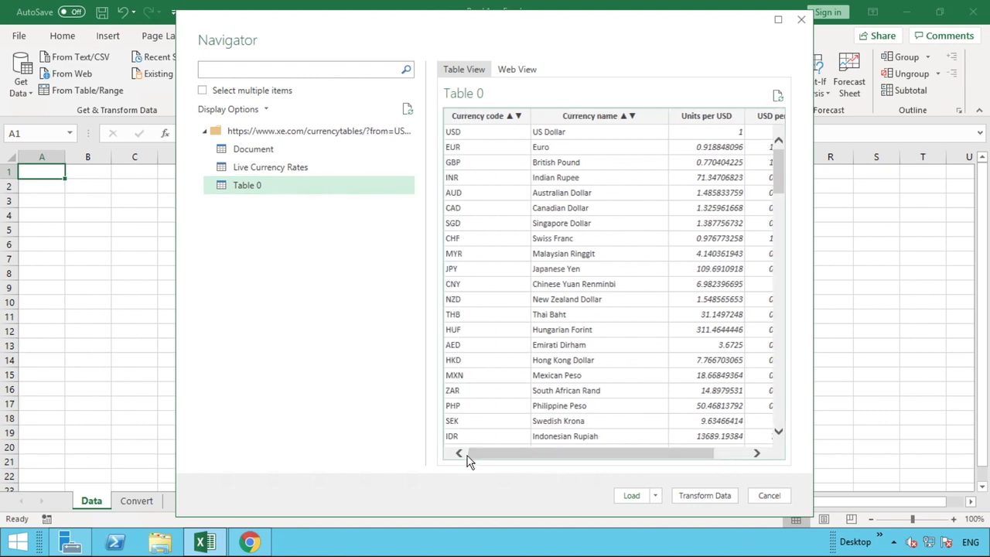
{"action": "left_click", "coordinate": [250, 541]}
{"action": "scroll", "coordinate": [265, 442], "scroll_direction": "down", "scroll_amount": 1}
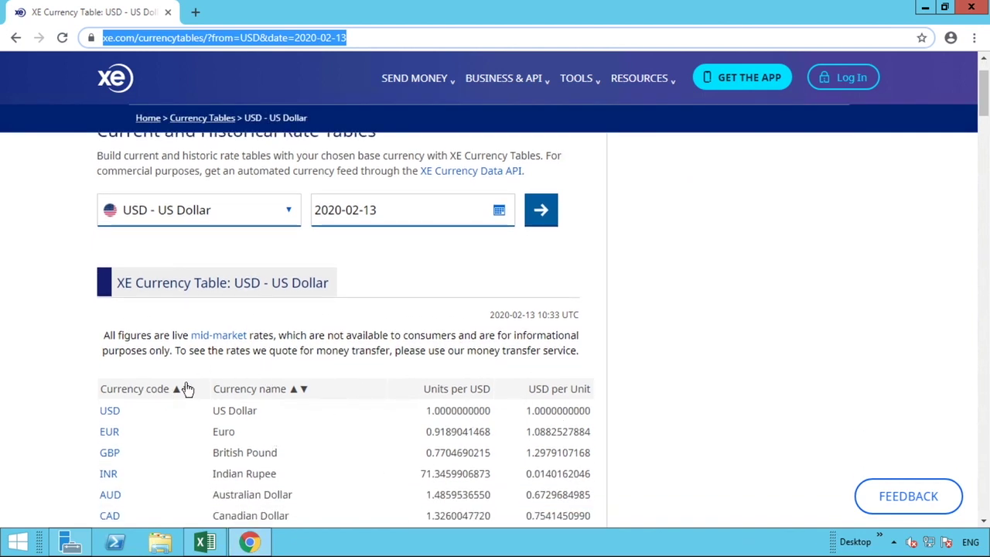
{"action": "left_click", "coordinate": [205, 541]}
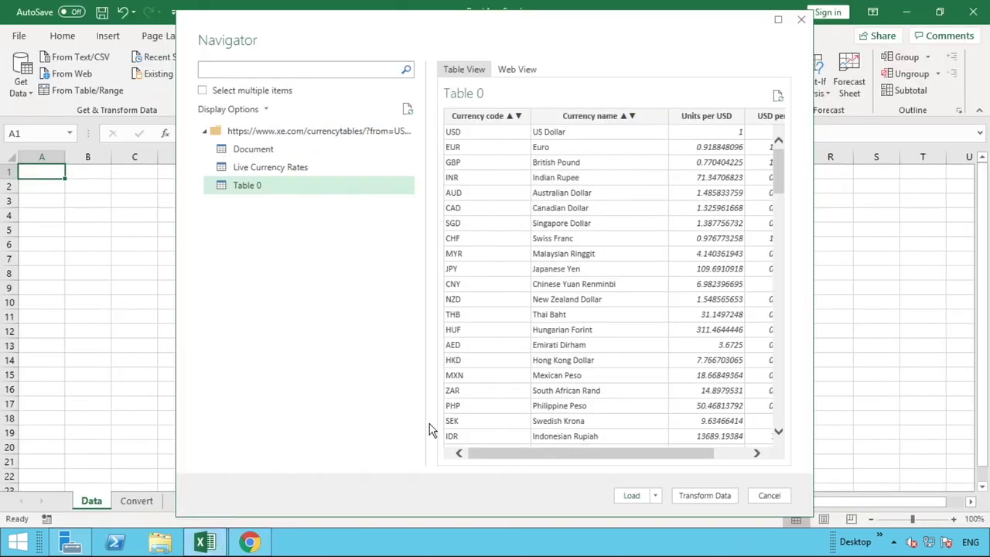
Load Table 0 from the Navigator into a new worksheet, Sheet4.
{"action": "left_click", "coordinate": [631, 496]}
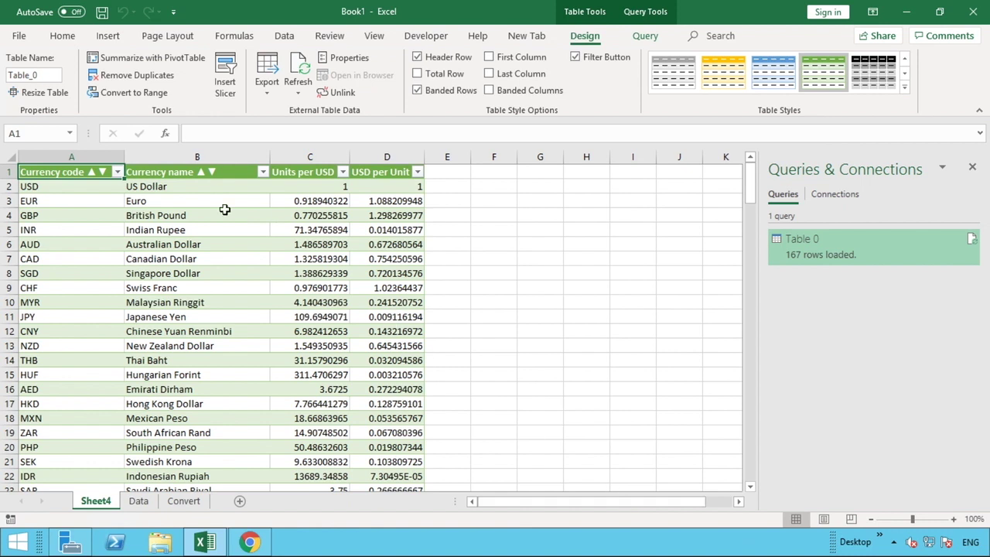
Delete the empty Data sheet and rename Sheet4 to Data.
{"action": "left_click", "coordinate": [138, 502]}
{"action": "right_click", "coordinate": [137, 505]}
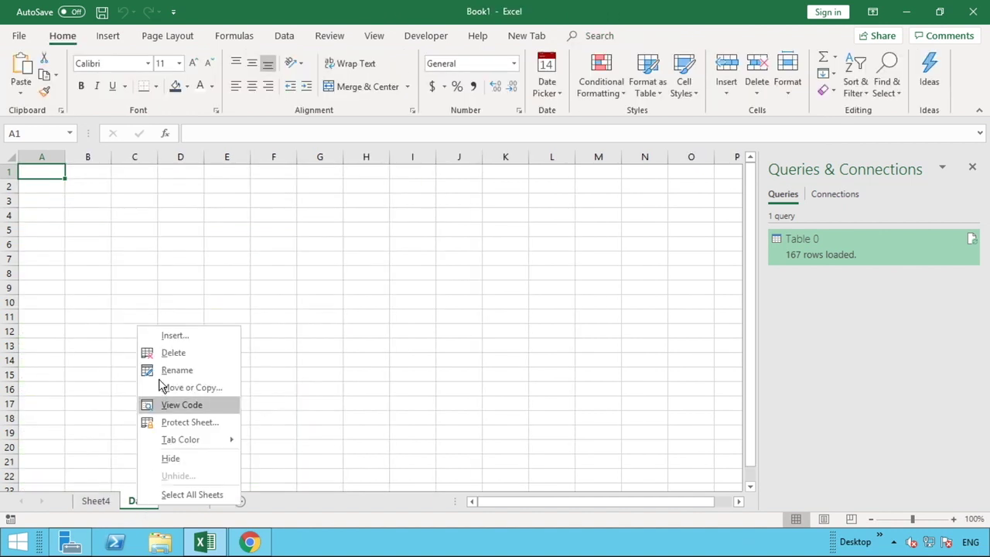
{"action": "left_click", "coordinate": [164, 351]}
{"action": "left_click", "coordinate": [100, 504]}
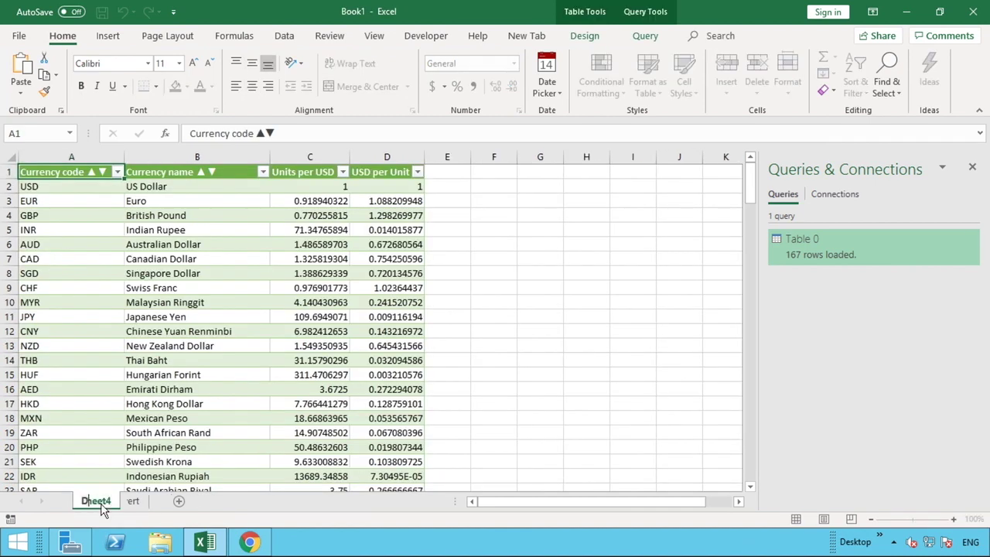
{"action": "type", "text": "Data"}
{"action": "left_click", "coordinate": [465, 341]}
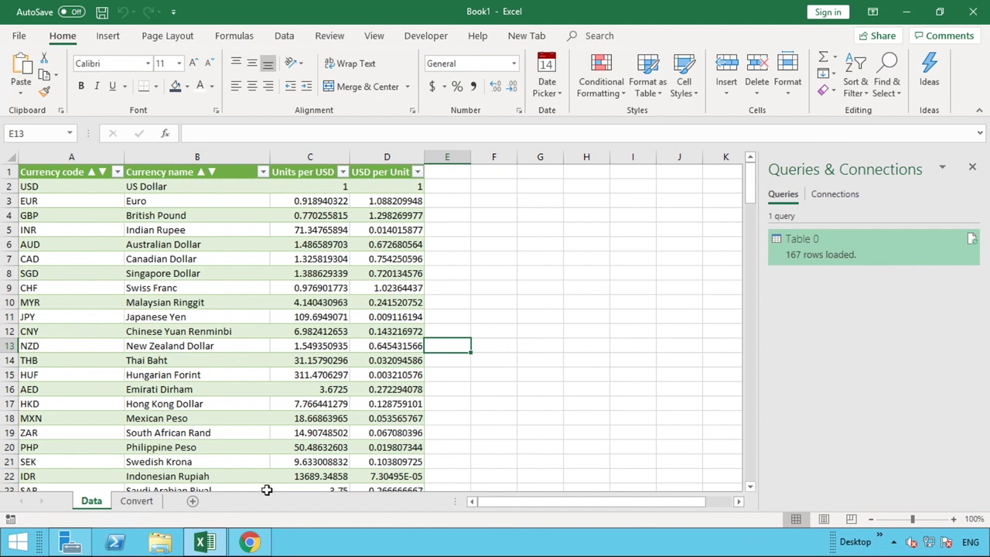
Rename the Convert sheet to Conversion.
{"action": "left_click", "coordinate": [138, 502]}
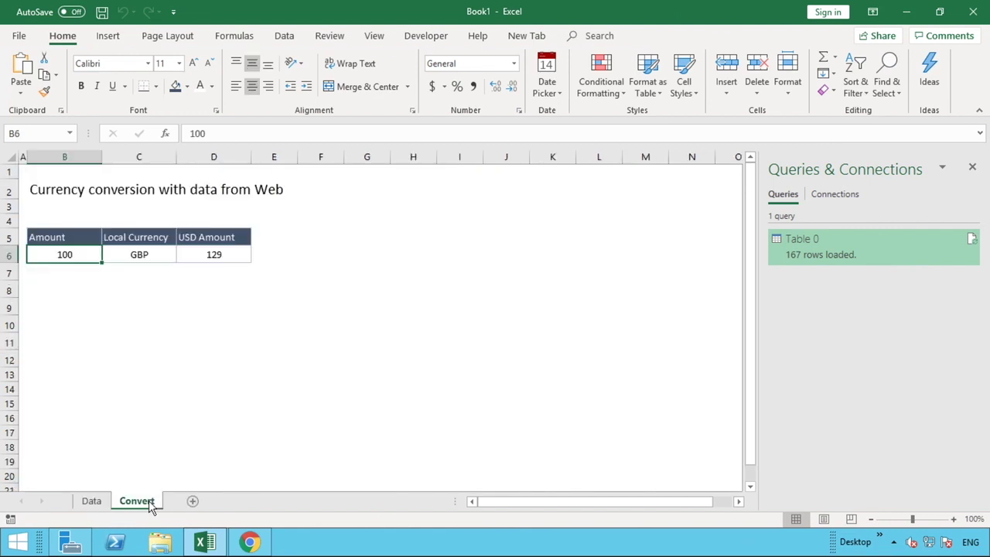
{"action": "double_click", "coordinate": [145, 500]}
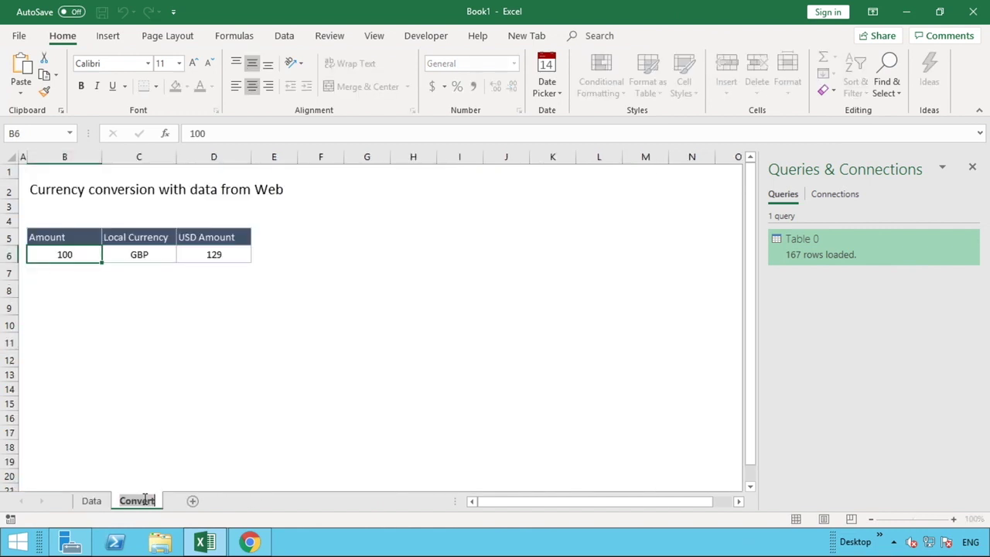
{"action": "type", "text": "Conversion"}
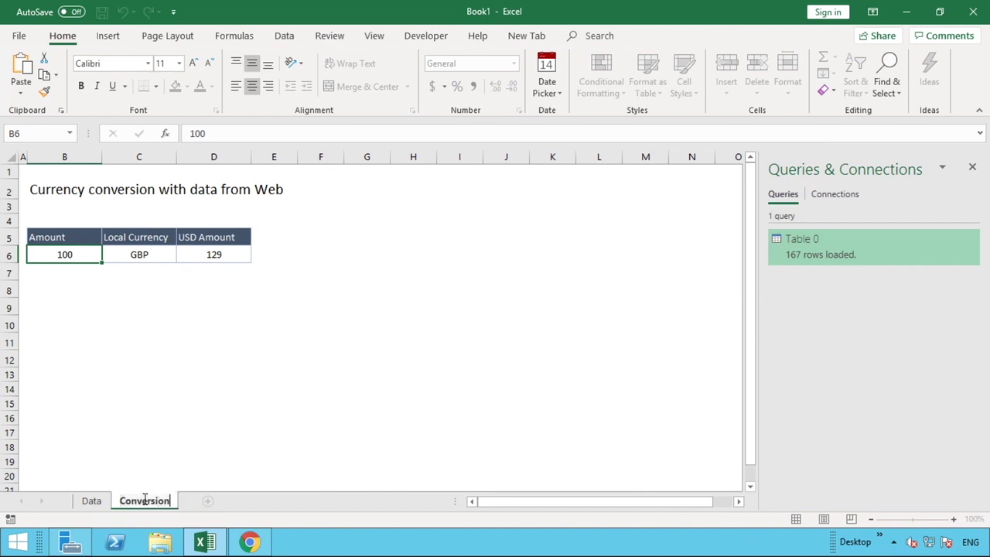
{"action": "key", "text": "Return"}
{"action": "left_click", "coordinate": [124, 382]}
Enter =VLOOKUP(C6,Data!A:D,4,0) in D6 to fetch GBP's USD-per-unit rate.
{"action": "left_click", "coordinate": [207, 263]}
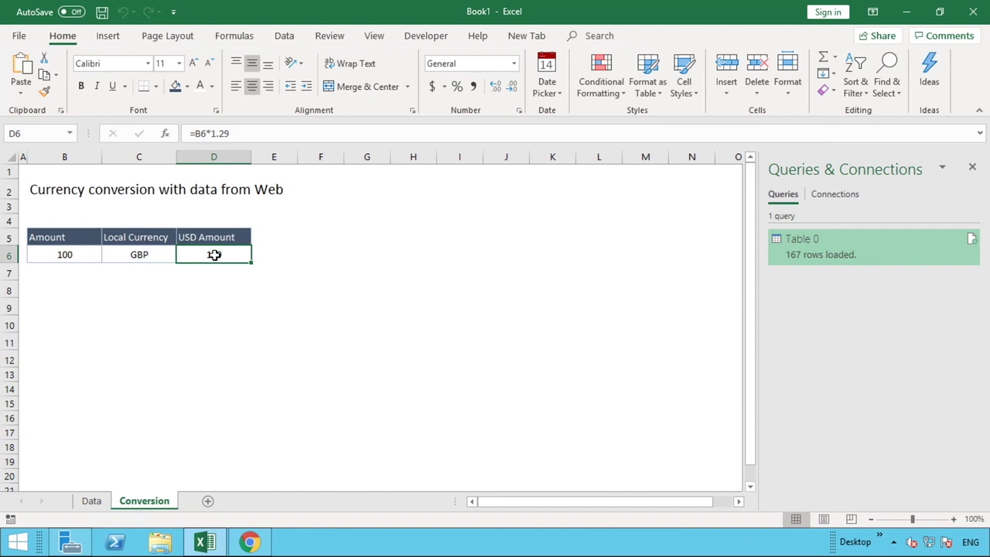
{"action": "type", "text": "=vloo"}
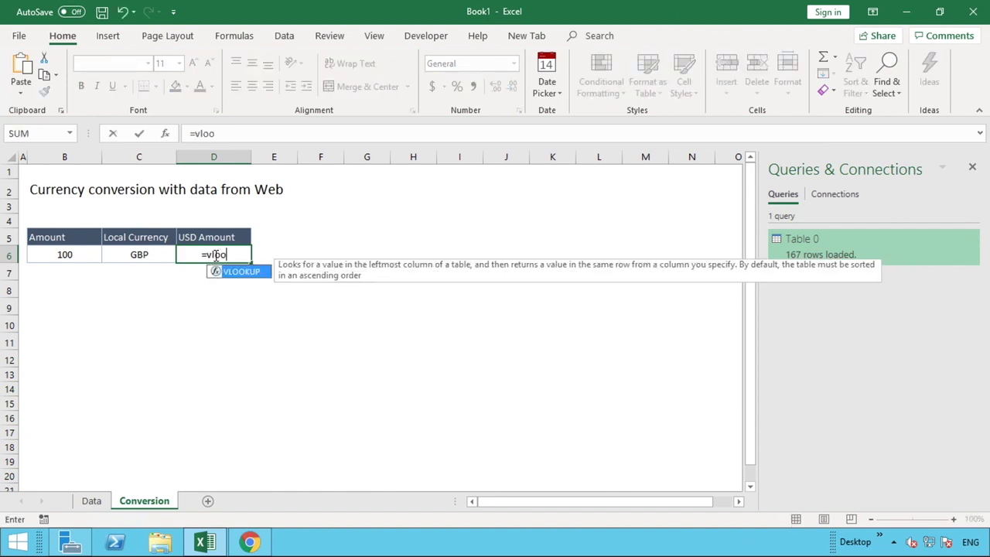
{"action": "key", "text": "Tab"}
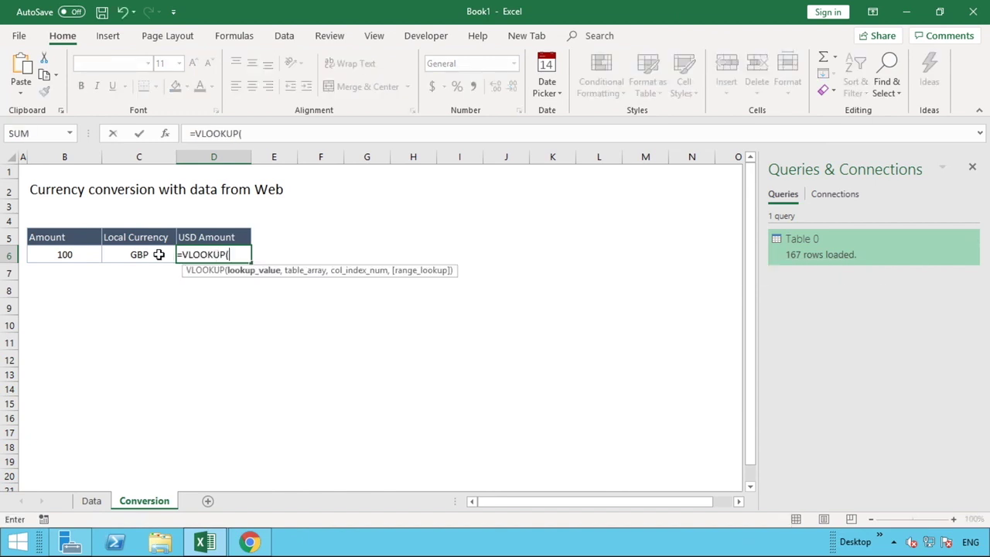
{"action": "left_click", "coordinate": [157, 254]}
{"action": "type", "text": ","}
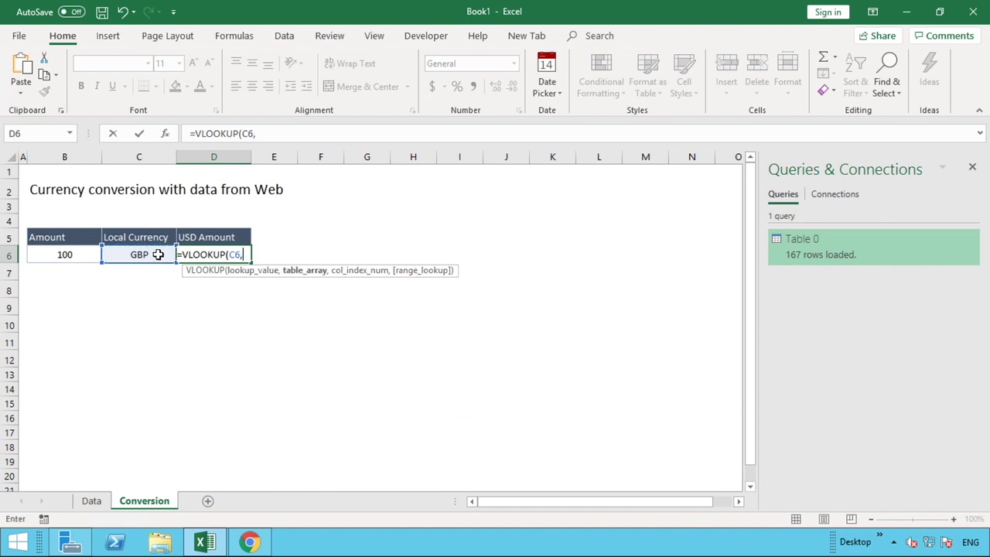
{"action": "left_click", "coordinate": [93, 501]}
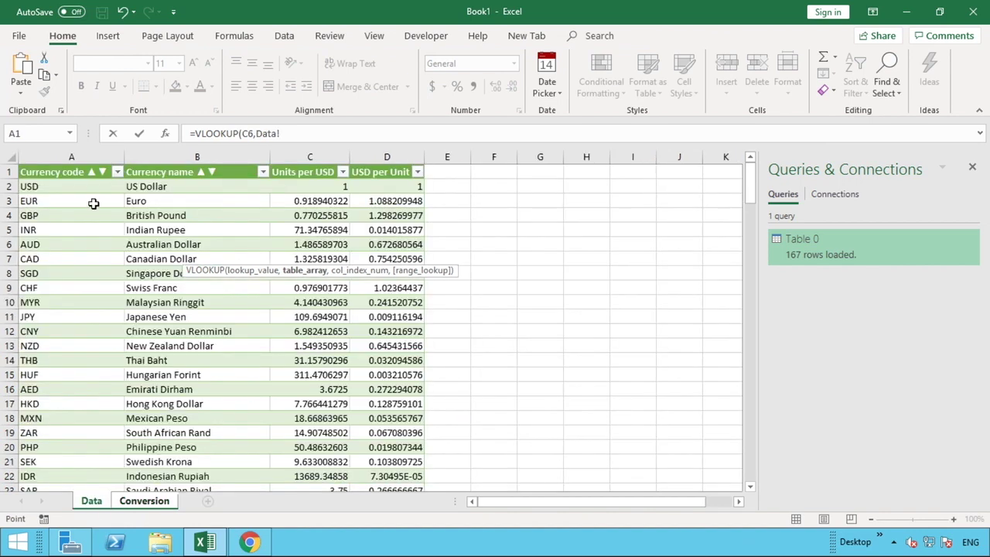
{"action": "left_click", "coordinate": [74, 159]}
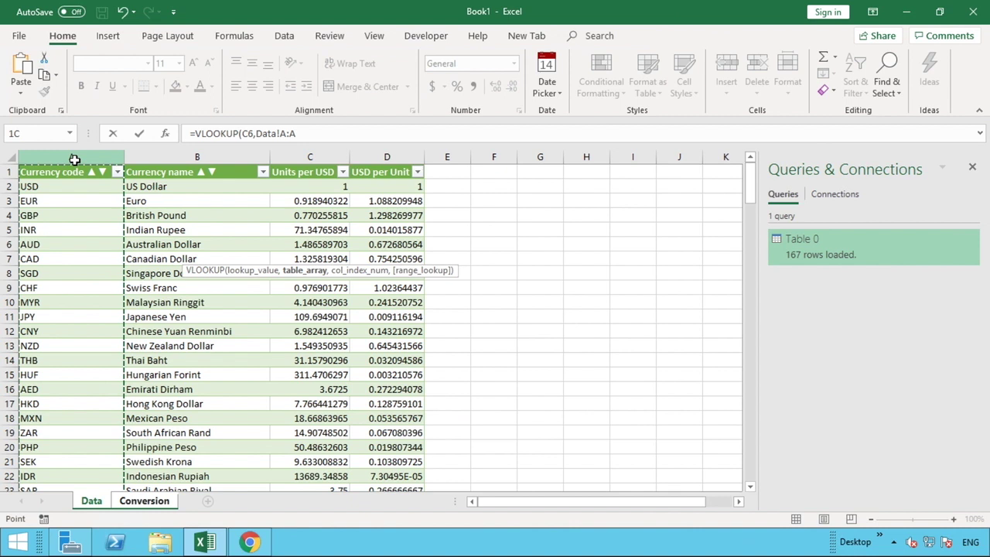
{"action": "left_click_drag", "start_coordinate": [74, 160], "coordinate": [376, 157]}
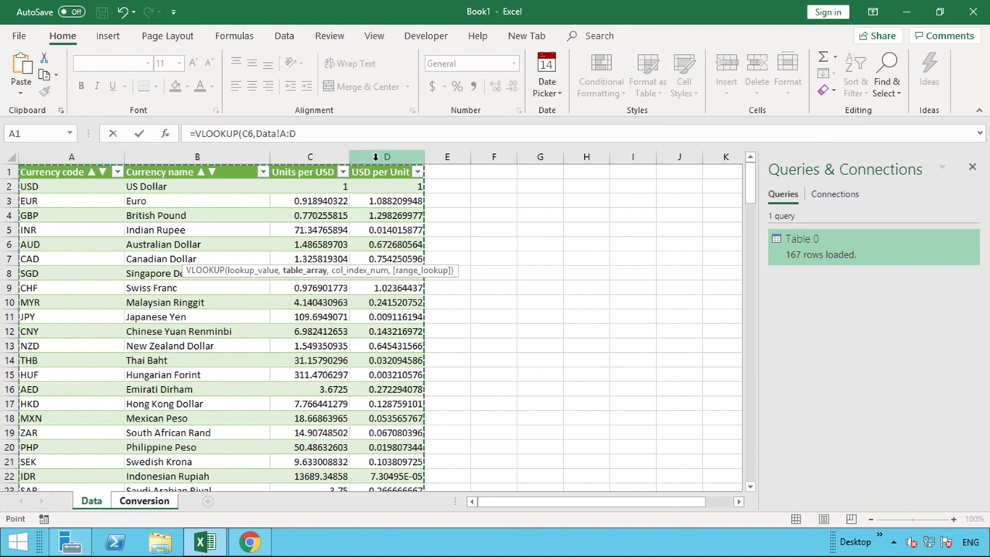
{"action": "type", "text": ",4,"}
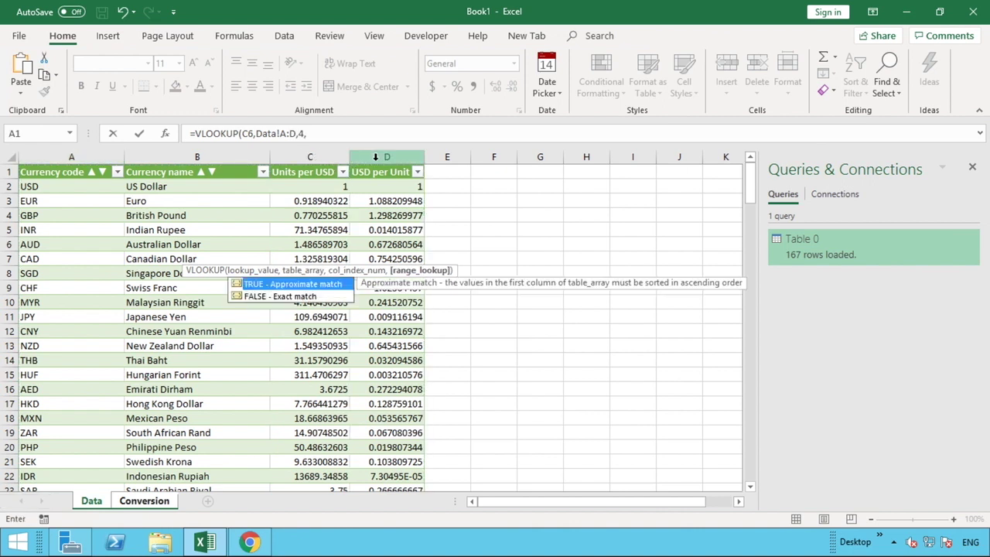
{"action": "type", "text": "0"}
{"action": "key", "text": "Return"}
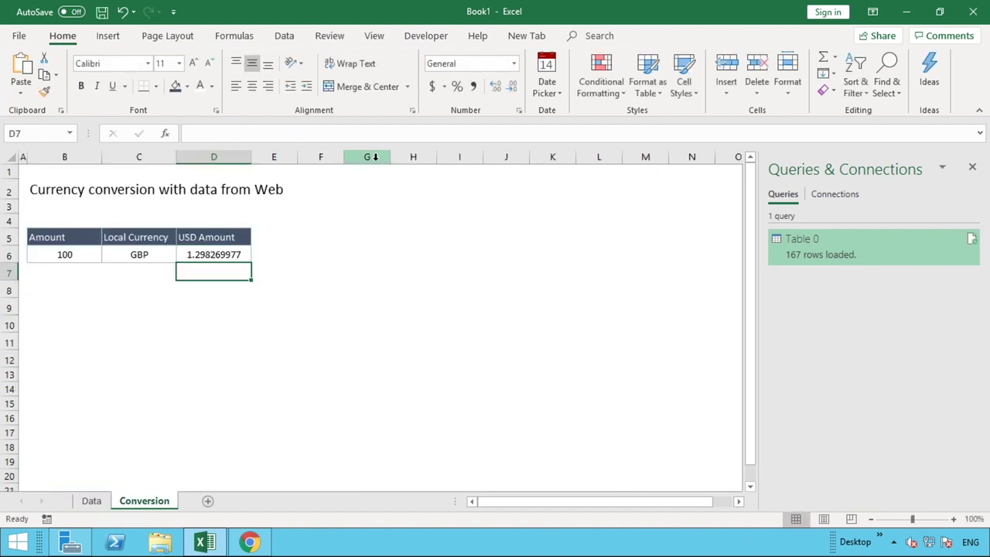
Change D6 to =B6*VLOOKUP(C6,Data!A:D,4,0) so it multiplies the amount by the rate.
{"action": "left_click", "coordinate": [236, 258]}
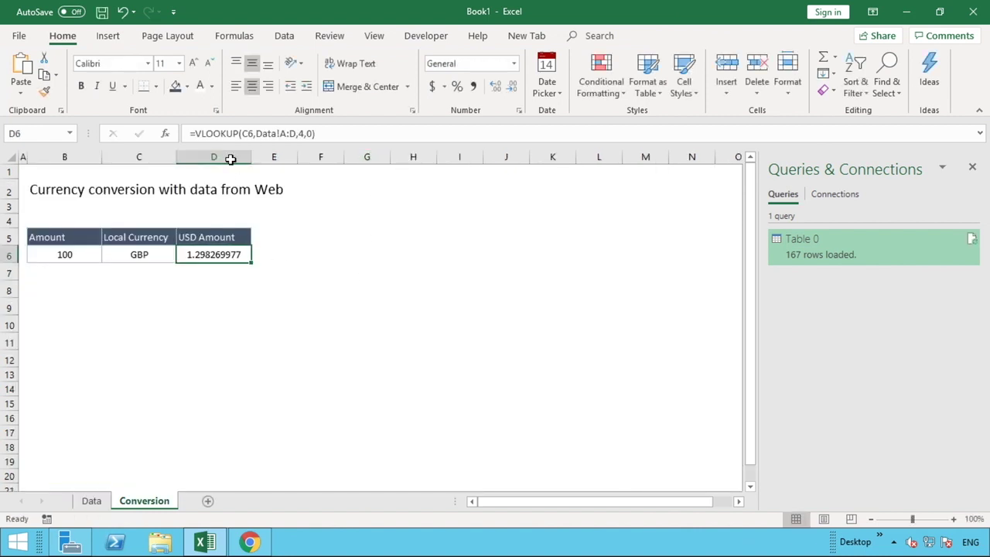
{"action": "left_click", "coordinate": [194, 133]}
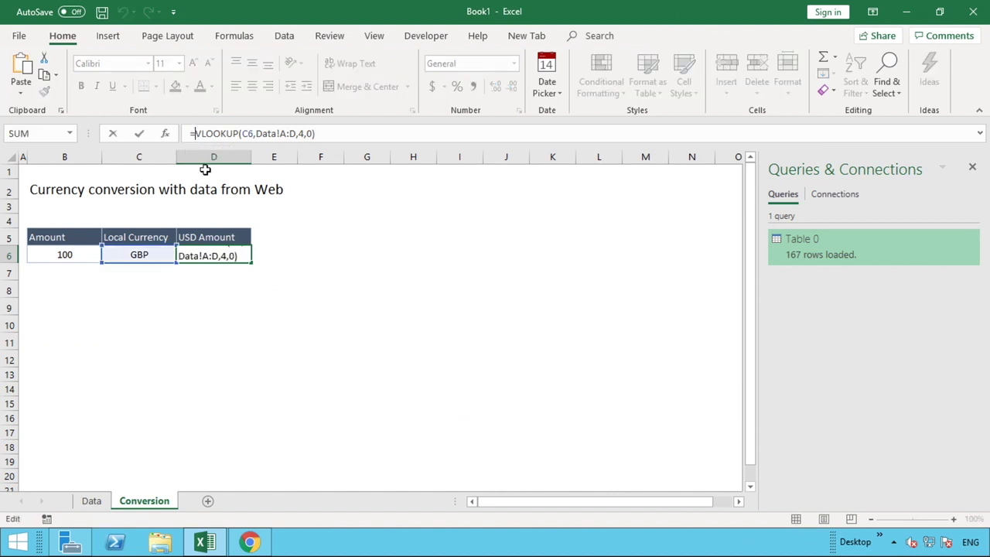
{"action": "left_click", "coordinate": [65, 254]}
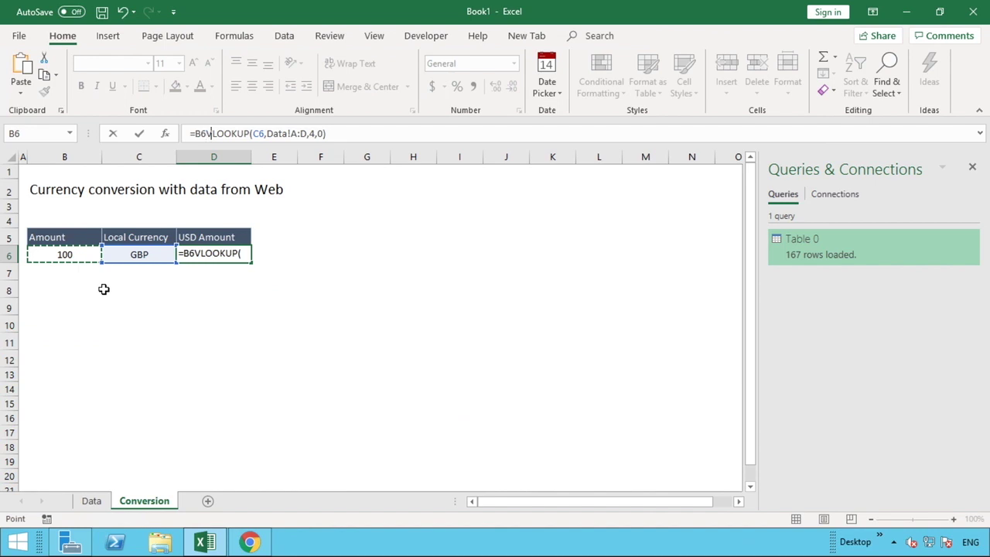
{"action": "type", "text": "*"}
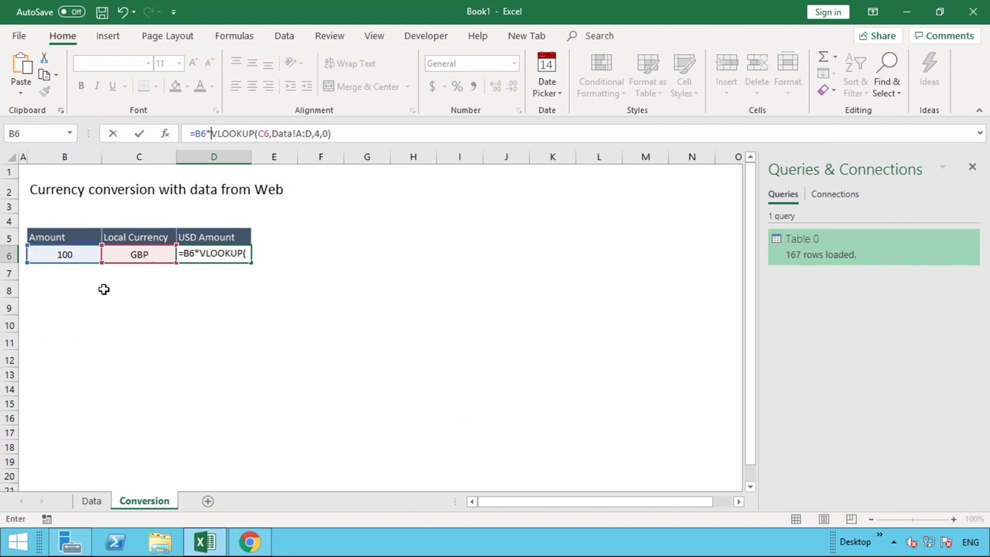
{"action": "key", "text": "Return"}
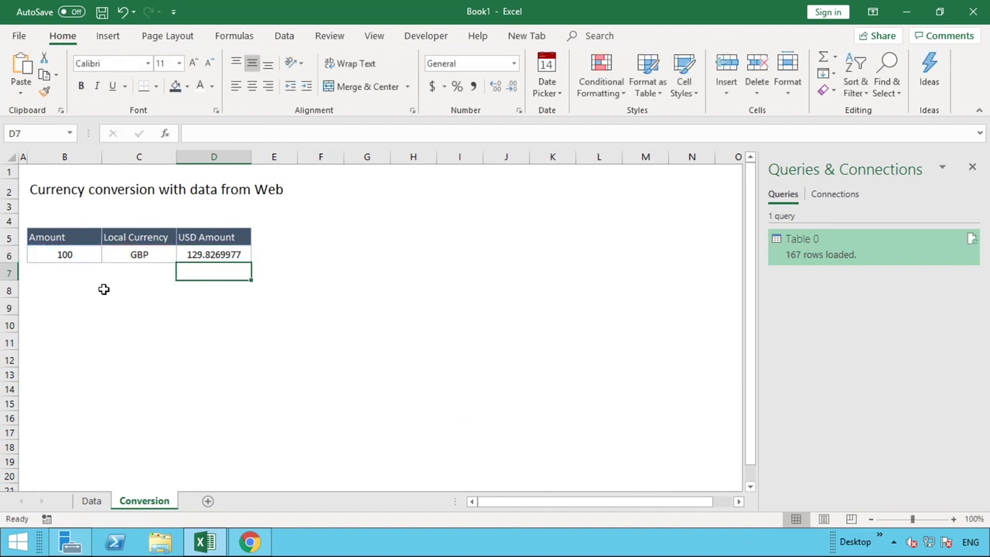
Apply Comma Style to D6 so it shows 129.83.
{"action": "left_click", "coordinate": [221, 256]}
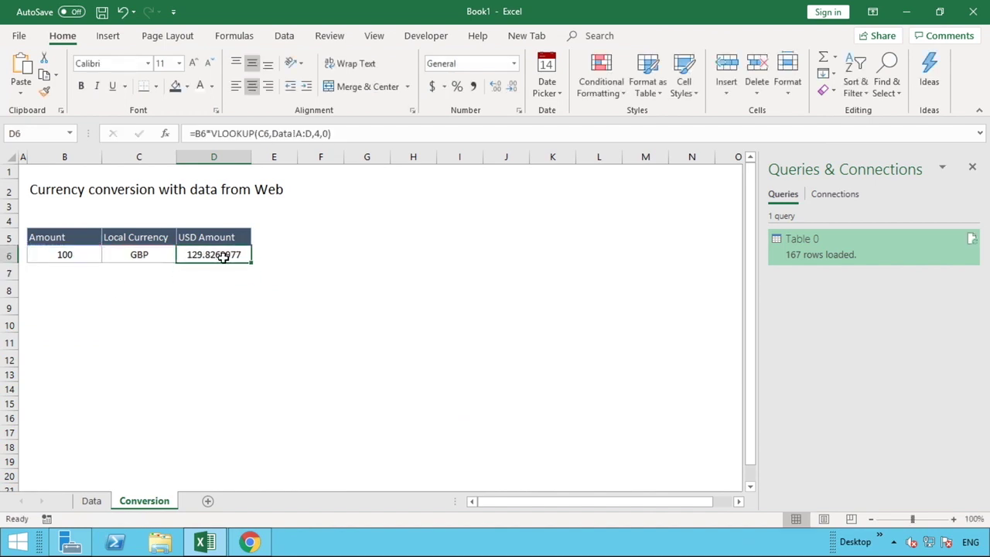
{"action": "left_click", "coordinate": [479, 91]}
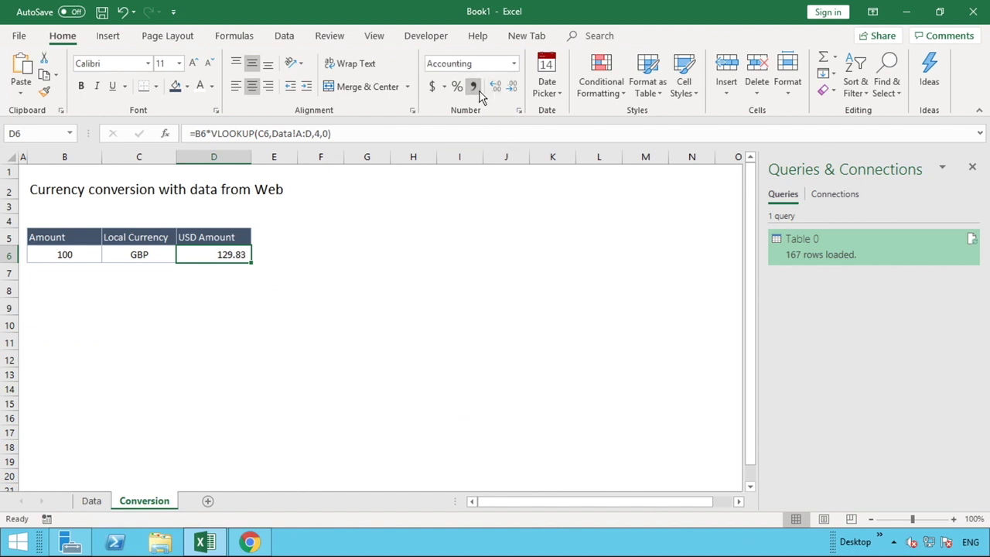
{"action": "left_click", "coordinate": [355, 326]}
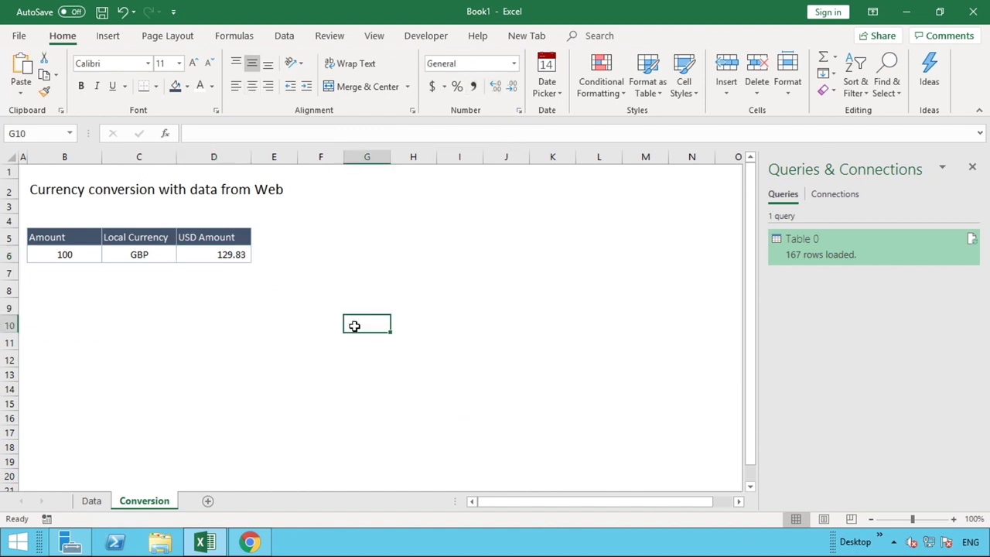
{"action": "left_click", "coordinate": [91, 501]}
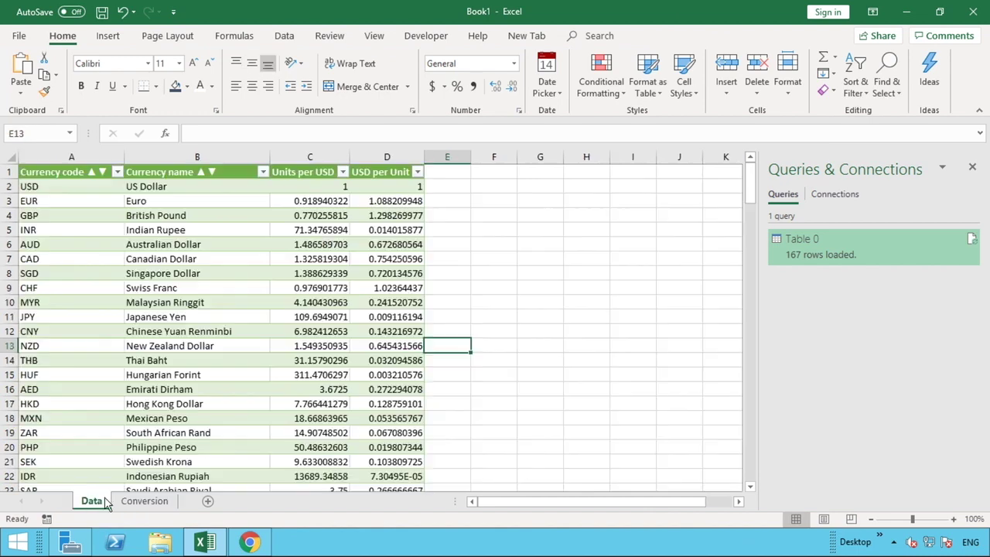
Look up MXN in the Data rate table, then replace GBP with MXN in C6.
{"action": "left_click", "coordinate": [48, 421]}
{"action": "left_click", "coordinate": [133, 503]}
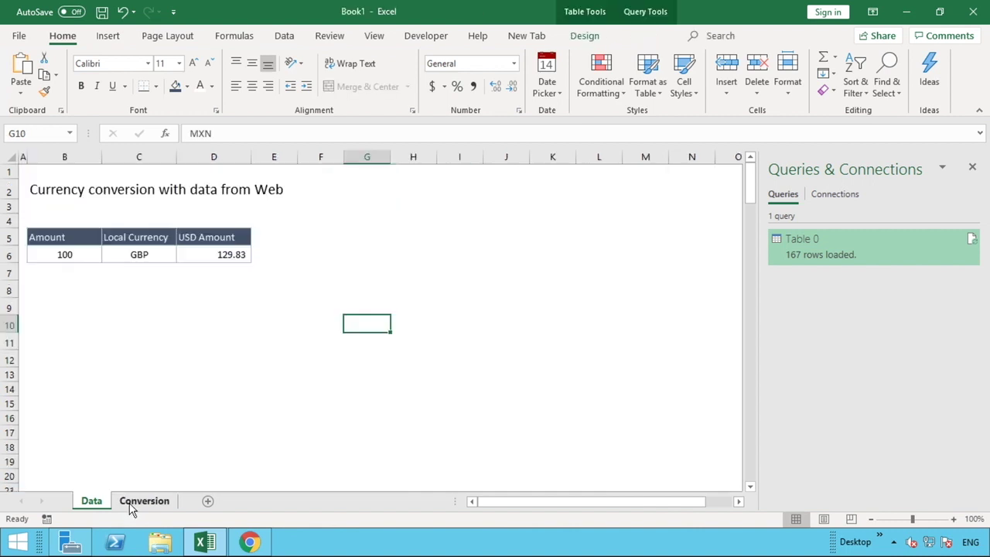
{"action": "left_click", "coordinate": [150, 251]}
{"action": "type", "text": "MXN"}
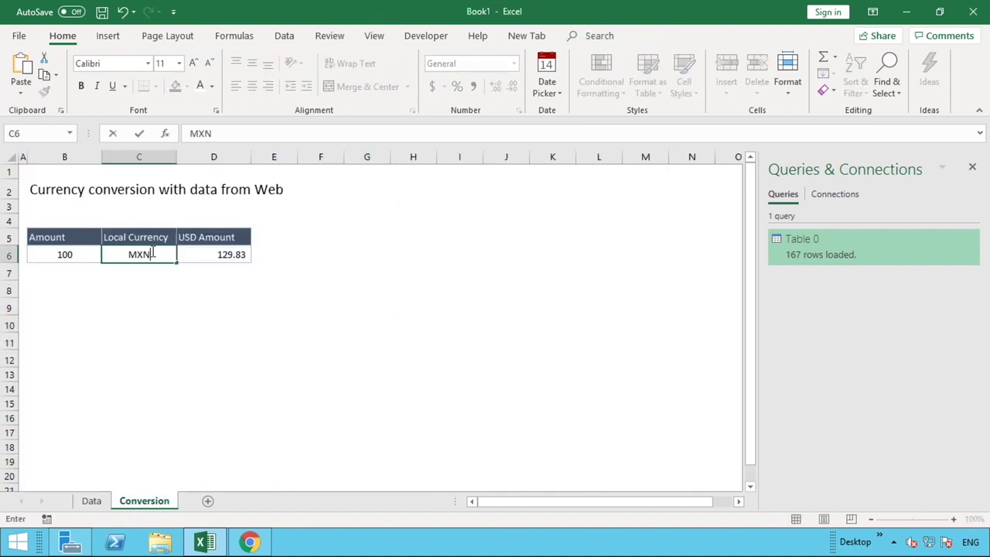
{"action": "key", "text": "Return"}
{"action": "key", "text": "Return"}
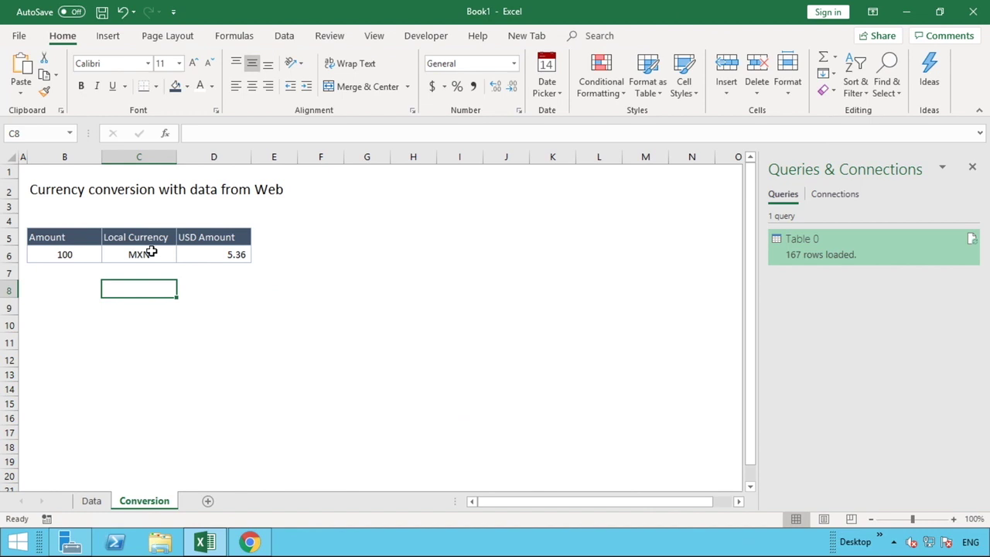
{"action": "left_click", "coordinate": [169, 335]}
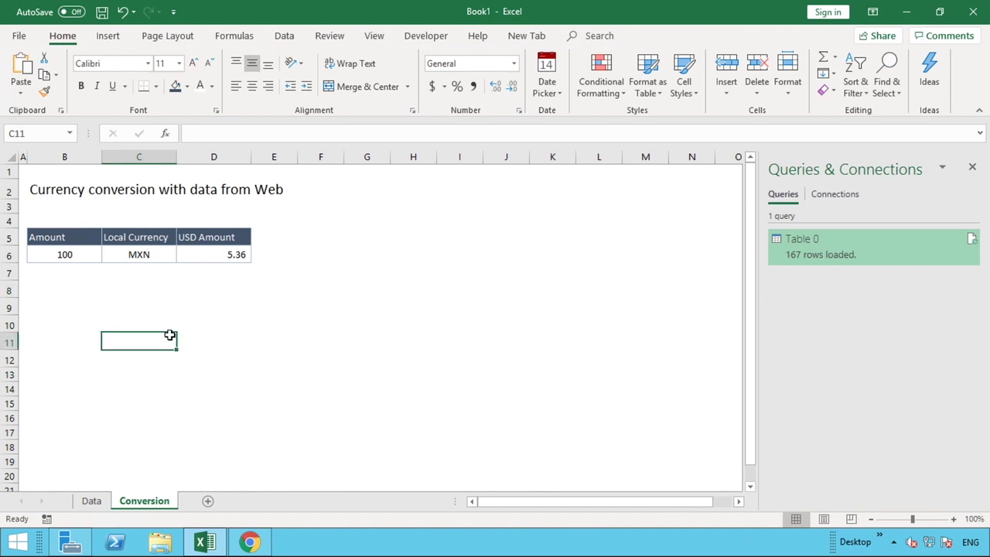
{"action": "left_click", "coordinate": [77, 269]}
Enter the amounts 120, 50 and 20 in B7:B9.
{"action": "type", "text": "120"}
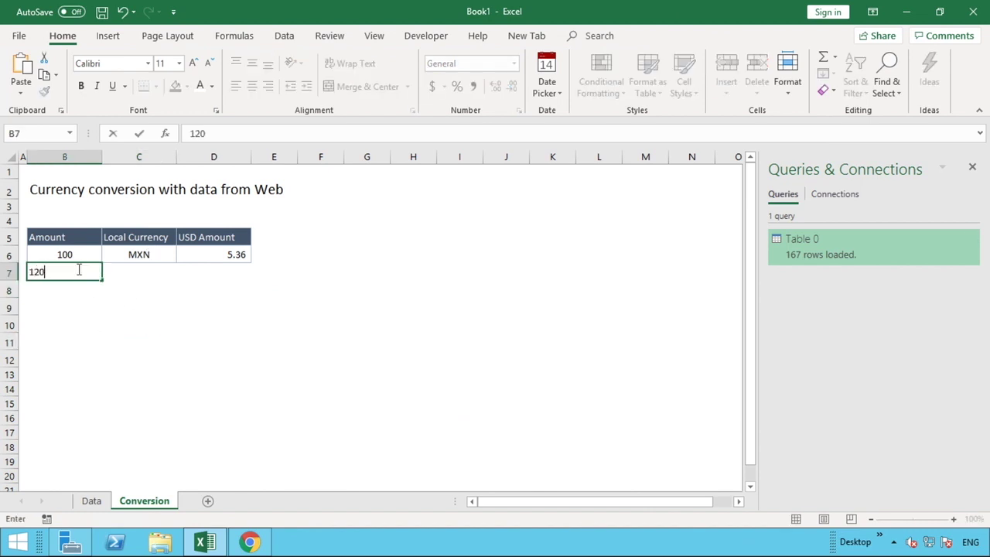
{"action": "key", "text": "Return"}
{"action": "type", "text": "50"}
{"action": "key", "text": "Return"}
{"action": "type", "text": "20"}
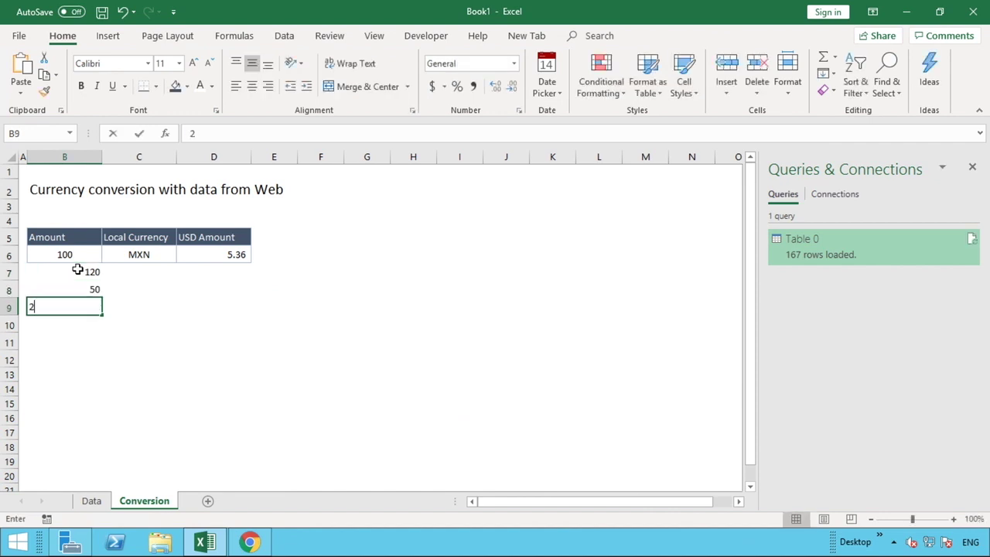
{"action": "key", "text": "Return"}
Copy row 6's formatting onto rows 7 through 9 with Format Painter.
{"action": "left_click", "coordinate": [10, 254]}
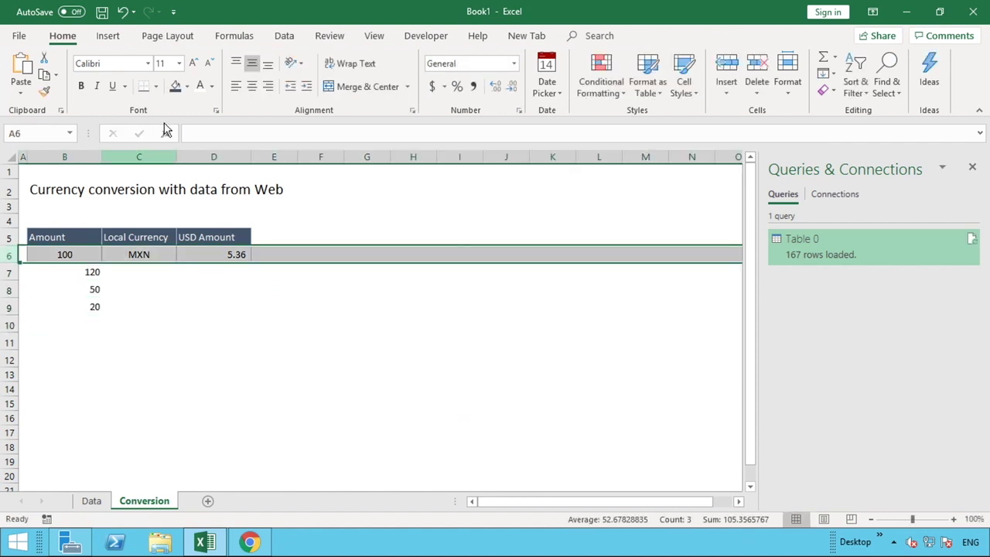
{"action": "left_click", "coordinate": [44, 91]}
{"action": "left_click_drag", "start_coordinate": [12, 268], "coordinate": [9, 306]}
Set EUR as the currency beside the 120 amount, then bring up the Data sheet.
{"action": "left_click", "coordinate": [145, 274]}
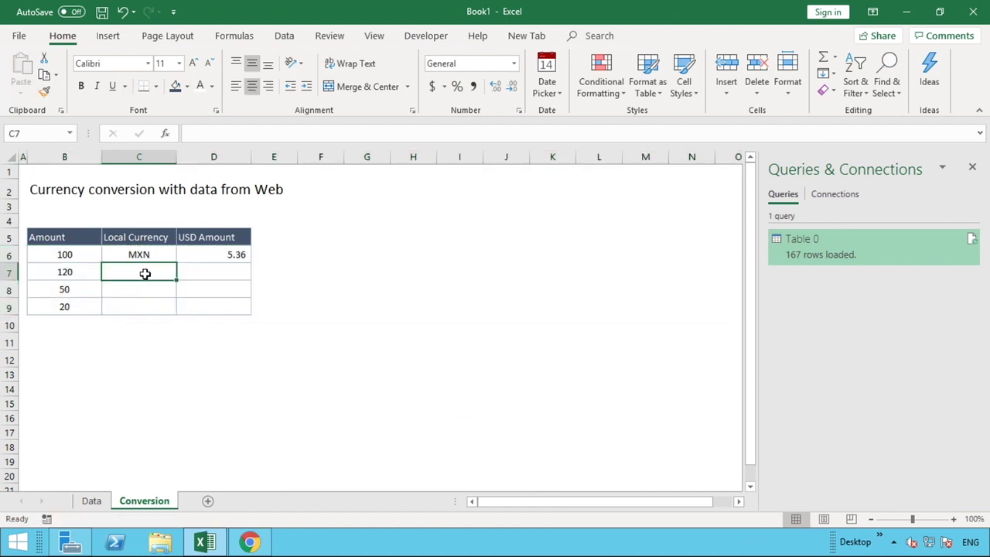
{"action": "type", "text": "EUR"}
{"action": "key", "text": "Return"}
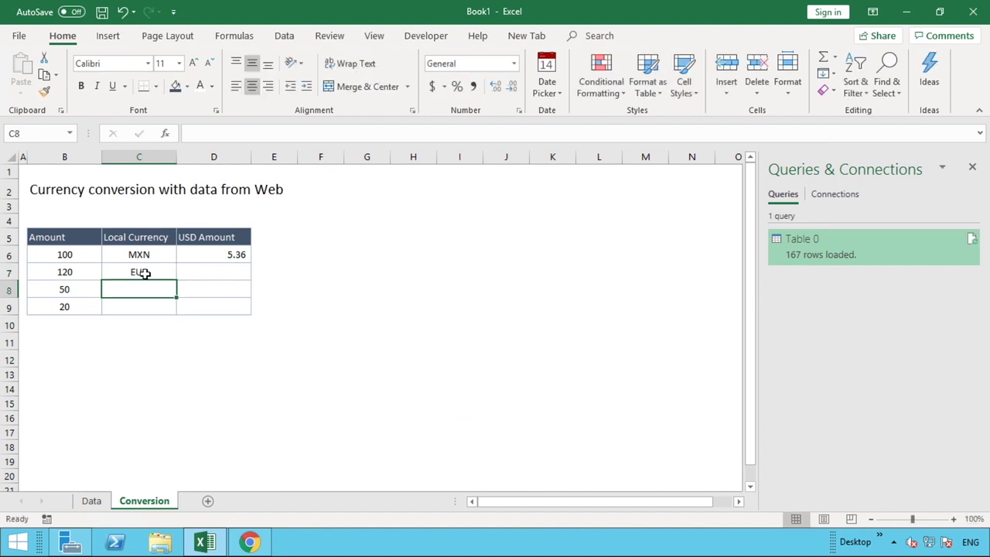
{"action": "left_click", "coordinate": [88, 501]}
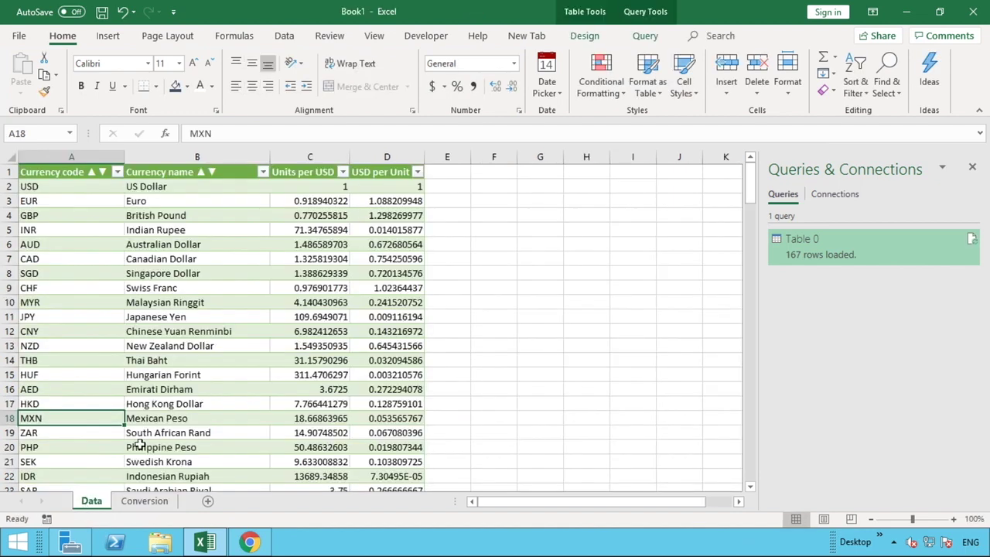
Enter IDR as the currency beside the 50 amount.
{"action": "scroll", "coordinate": [139, 464], "scroll_direction": "down", "scroll_amount": 1}
{"action": "left_click", "coordinate": [137, 503]}
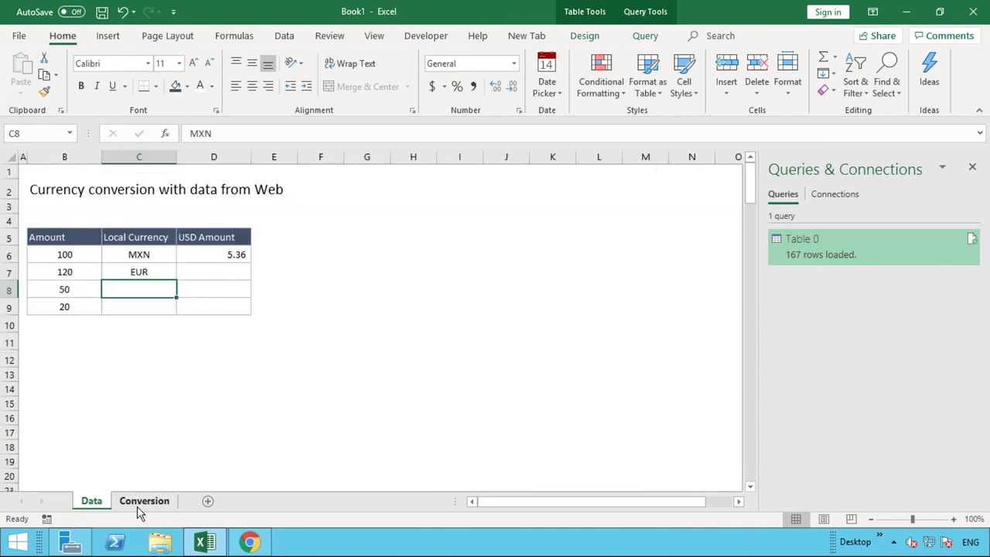
{"action": "type", "text": "IDR"}
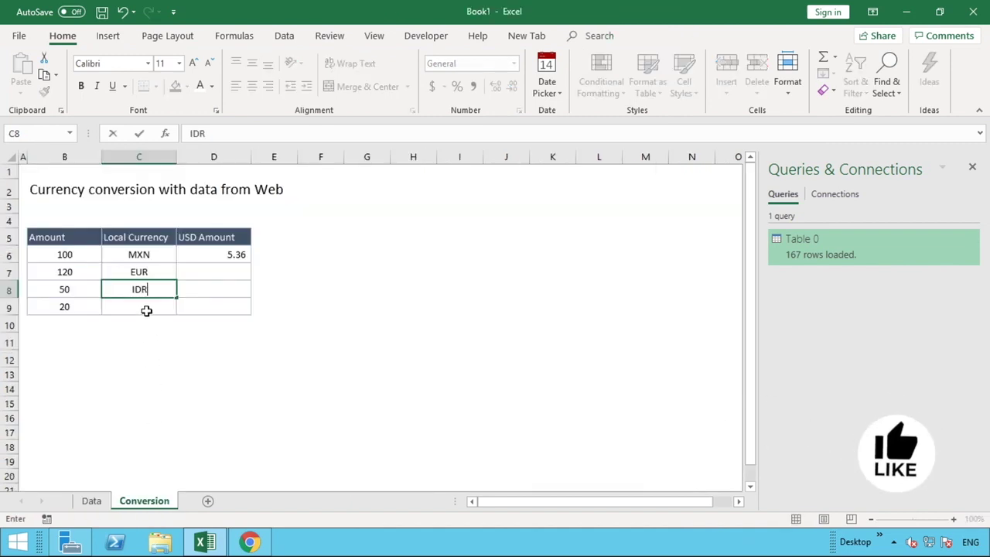
{"action": "key", "text": "Return"}
Find TTD in the Data rate table and enter it in C9 beside the 20 amount.
{"action": "left_click", "coordinate": [91, 501]}
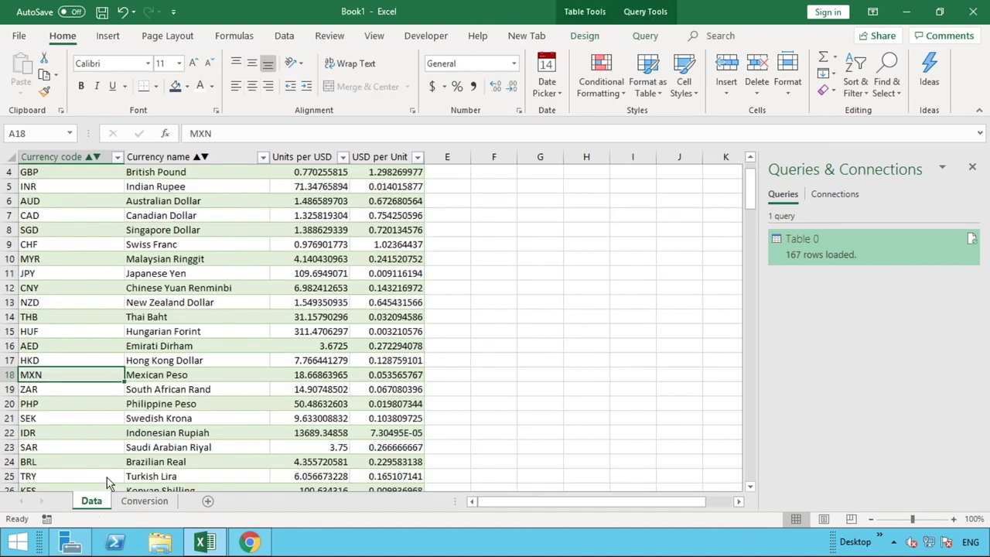
{"action": "scroll", "coordinate": [115, 460], "scroll_direction": "down", "scroll_amount": 1}
{"action": "scroll", "coordinate": [114, 461], "scroll_direction": "down", "scroll_amount": 7}
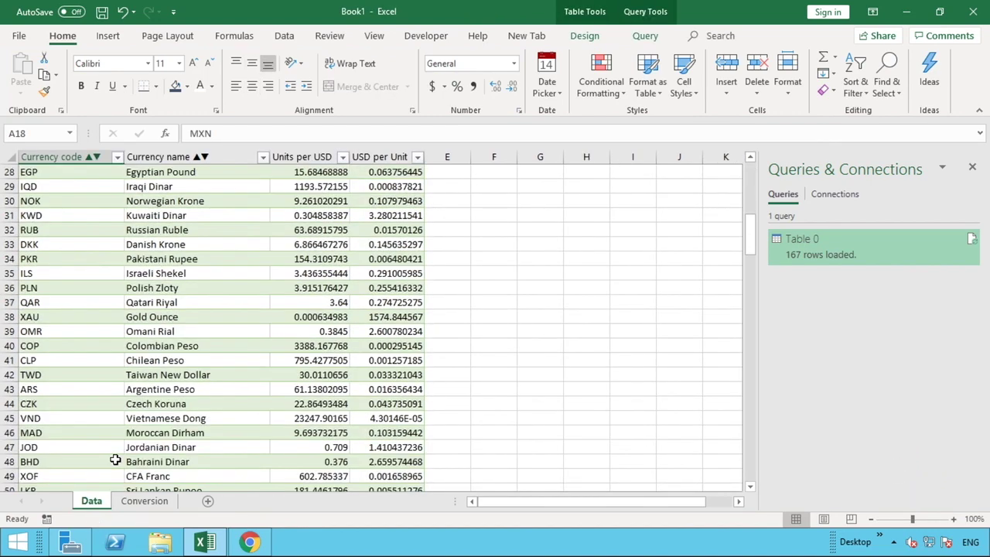
{"action": "scroll", "coordinate": [114, 460], "scroll_direction": "down", "scroll_amount": 1}
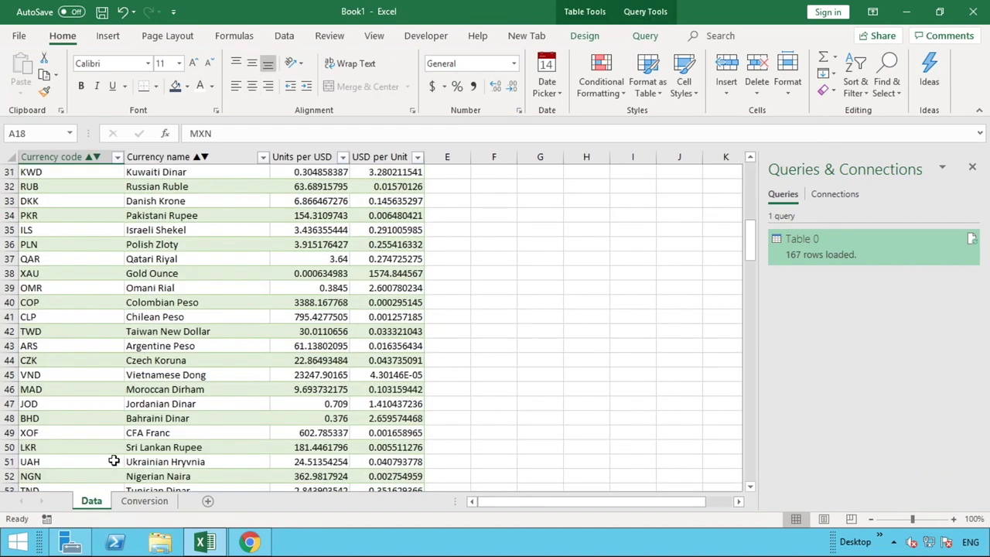
{"action": "scroll", "coordinate": [78, 470], "scroll_direction": "down", "scroll_amount": 1}
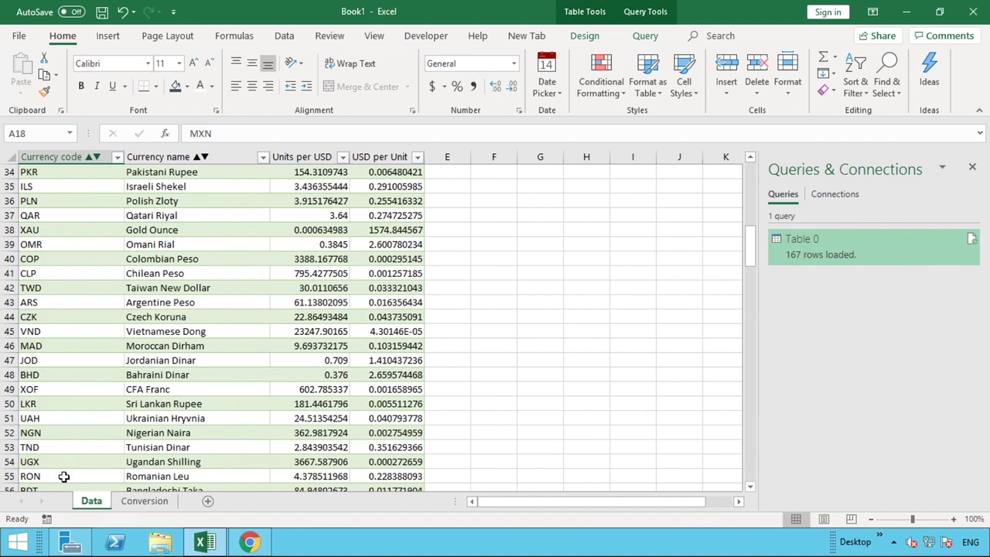
{"action": "scroll", "coordinate": [64, 477], "scroll_direction": "down", "scroll_amount": 3}
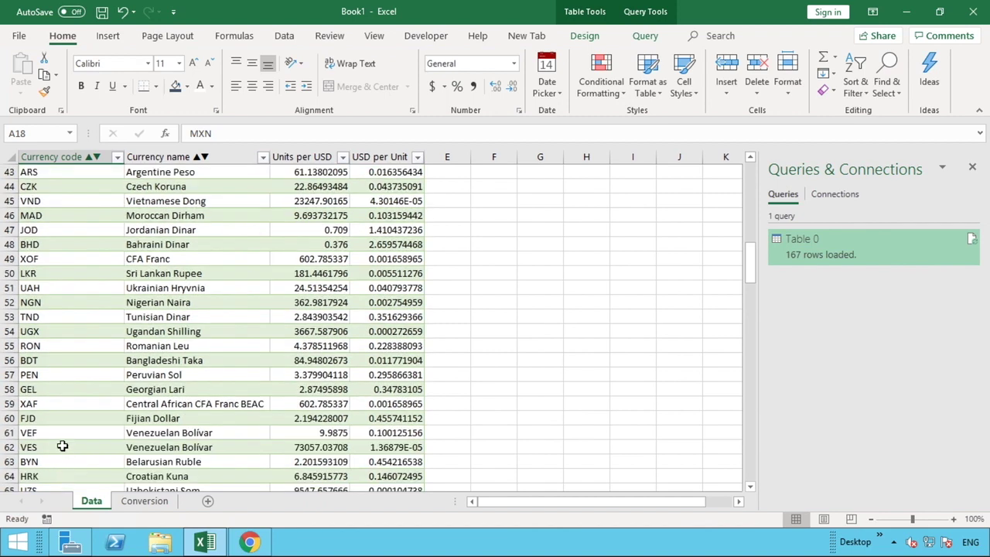
{"action": "scroll", "coordinate": [60, 466], "scroll_direction": "down", "scroll_amount": 1}
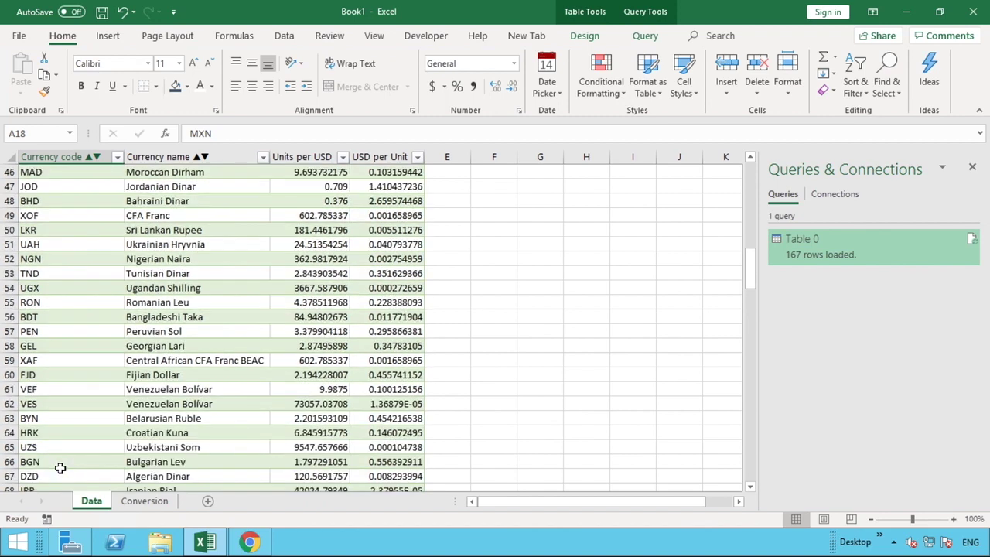
{"action": "scroll", "coordinate": [60, 468], "scroll_direction": "down", "scroll_amount": 2}
{"action": "scroll", "coordinate": [60, 468], "scroll_direction": "down", "scroll_amount": 1}
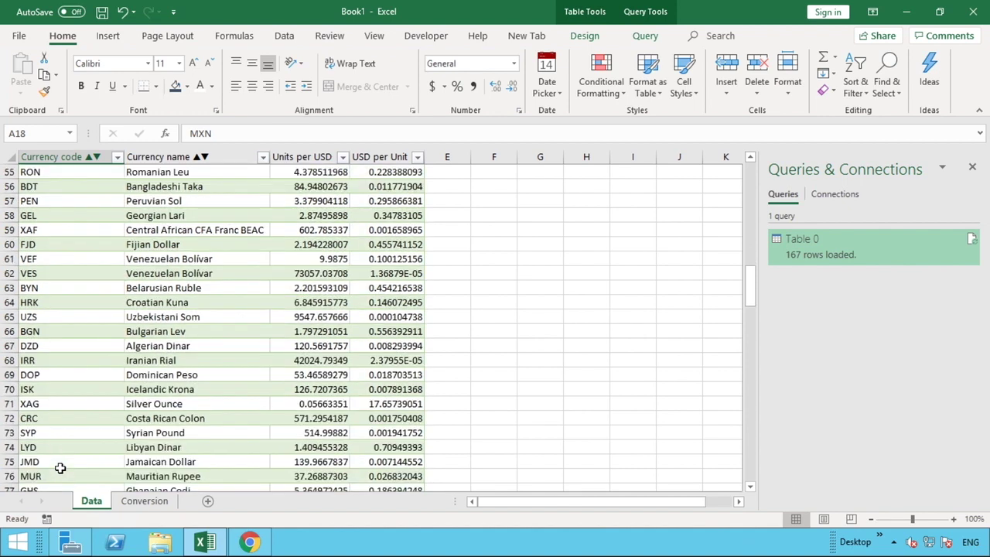
{"action": "scroll", "coordinate": [61, 468], "scroll_direction": "down", "scroll_amount": 3}
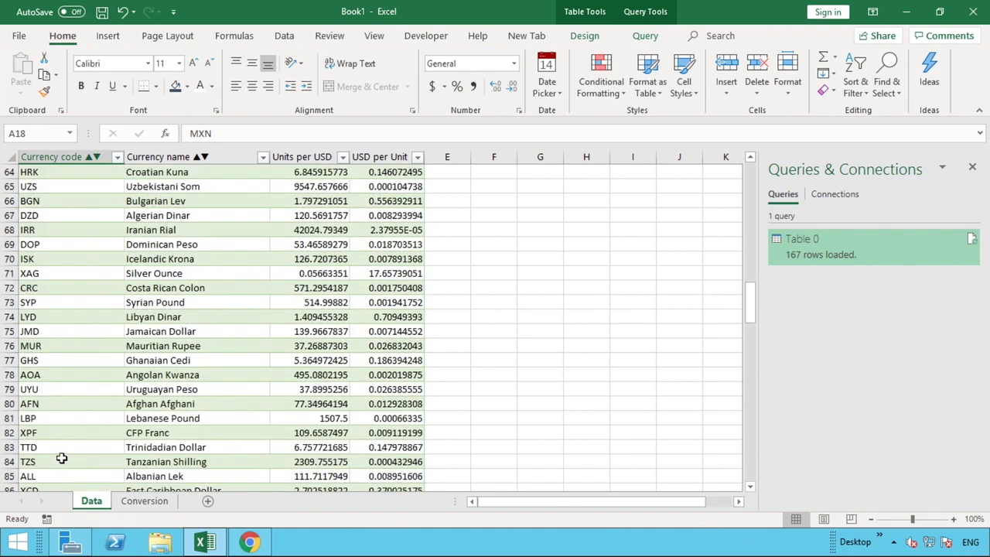
{"action": "left_click", "coordinate": [61, 447]}
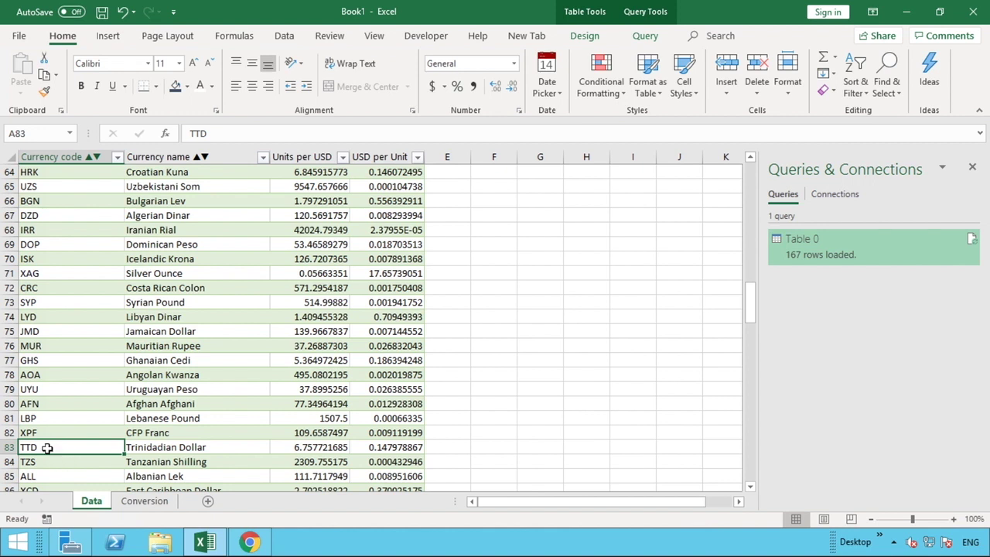
{"action": "left_click", "coordinate": [142, 502]}
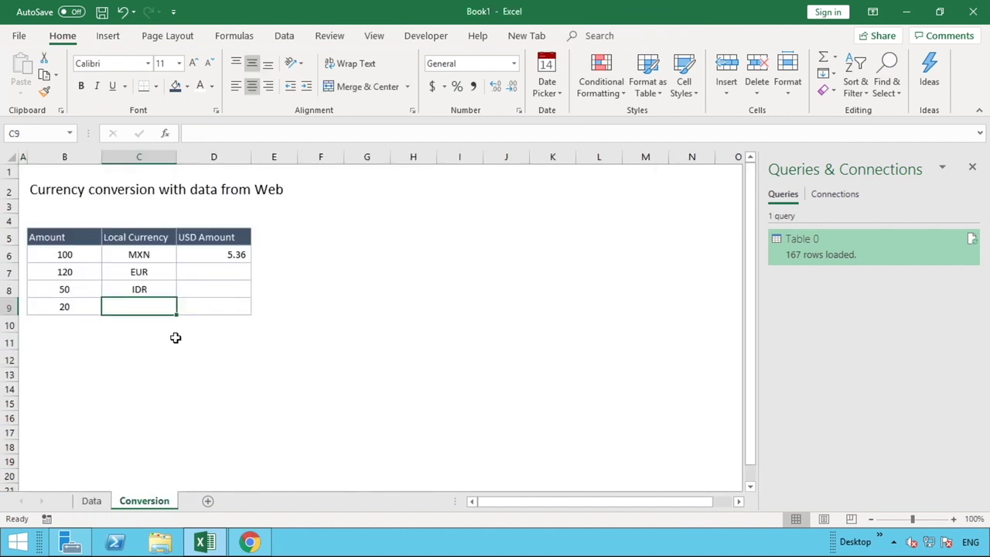
{"action": "type", "text": "TTD"}
{"action": "key", "text": "Tab"}
Fill the USD Amount formula from D6 down to D9.
{"action": "left_click", "coordinate": [241, 257]}
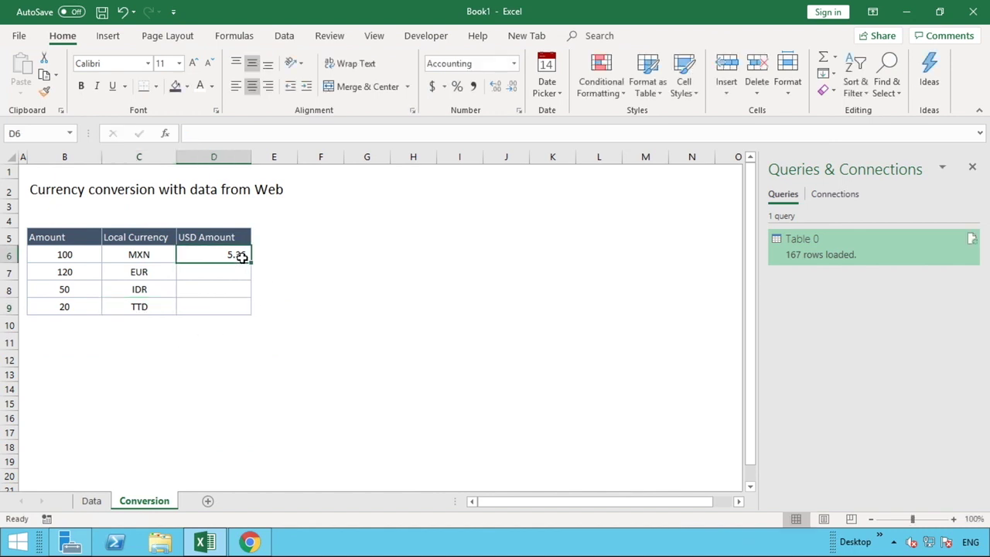
{"action": "left_click_drag", "start_coordinate": [252, 264], "coordinate": [251, 311]}
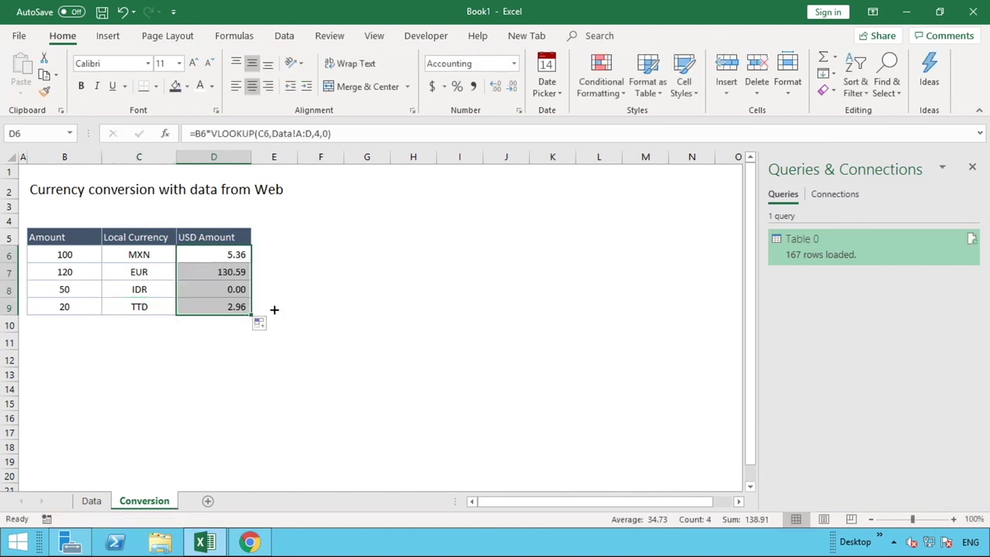
{"action": "left_click", "coordinate": [274, 309]}
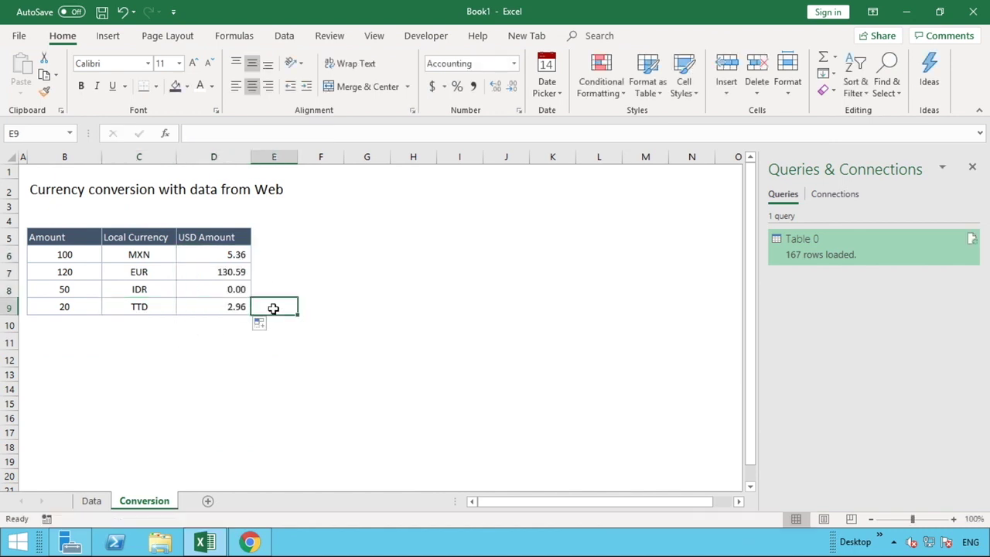
Add two decimal places to the IDR amount so it shows 0.0037, then return to Data.
{"action": "left_click", "coordinate": [215, 289]}
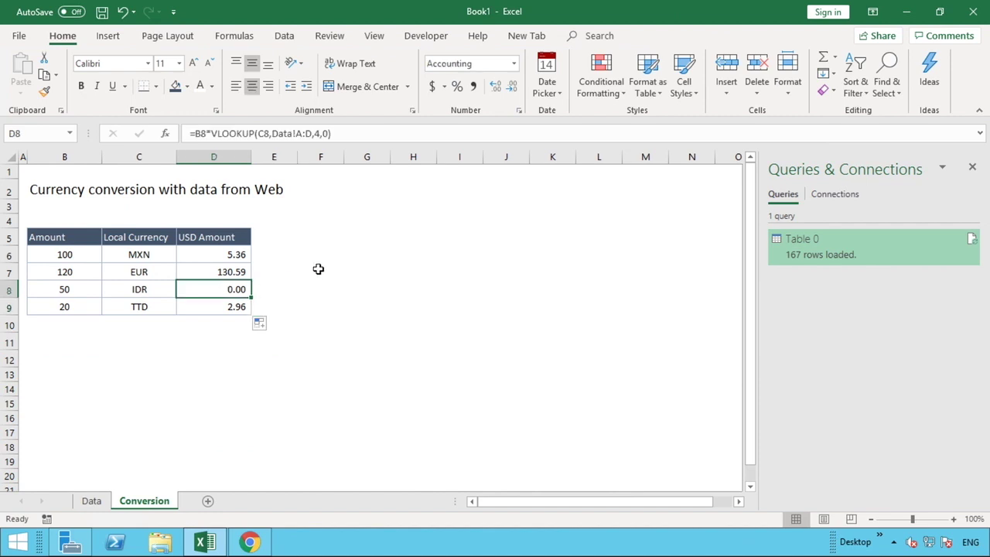
{"action": "left_click", "coordinate": [495, 86]}
{"action": "left_click", "coordinate": [495, 86]}
{"action": "left_click", "coordinate": [256, 444]}
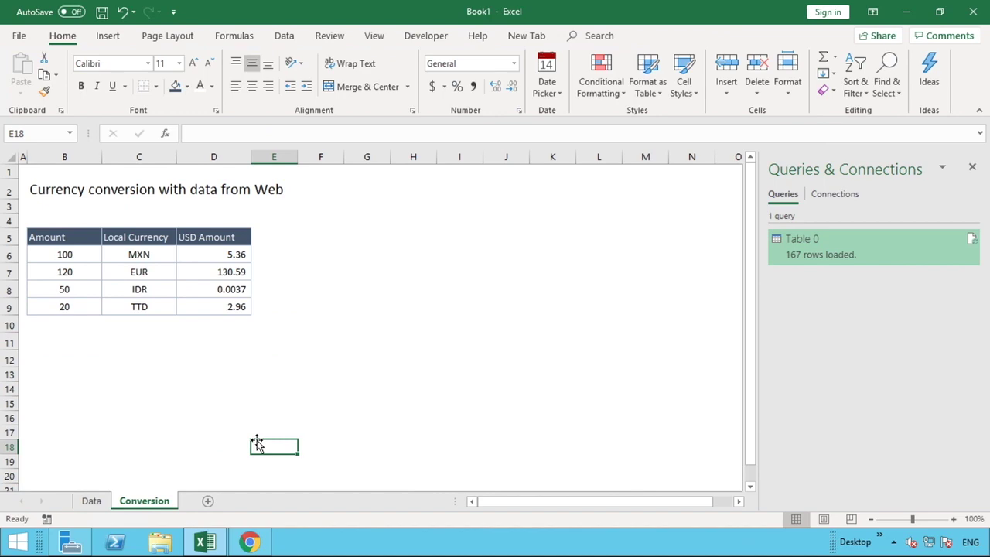
{"action": "left_click", "coordinate": [91, 500]}
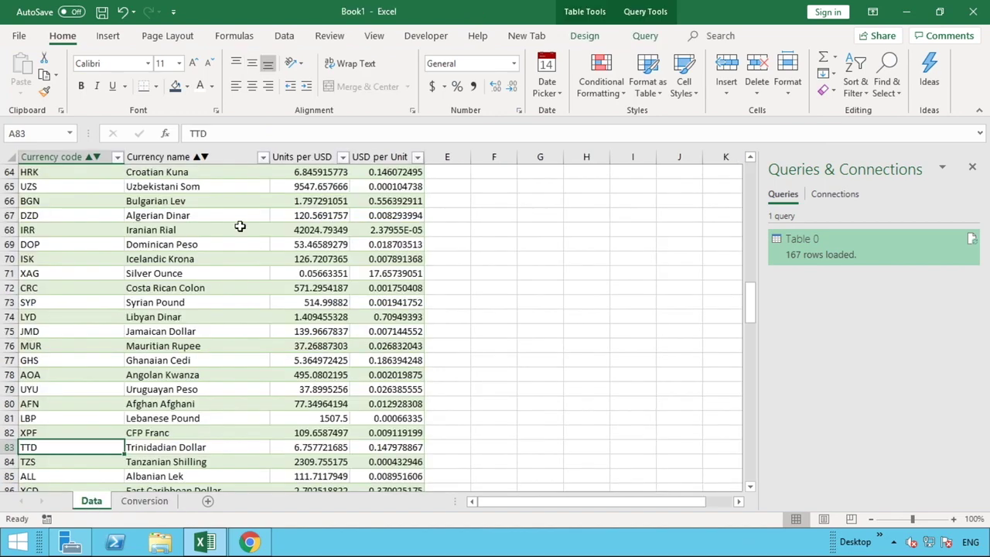
Change the Euro's USD per Unit rate in D3 to 50.
{"action": "scroll", "coordinate": [240, 226], "scroll_direction": "up", "scroll_amount": 20}
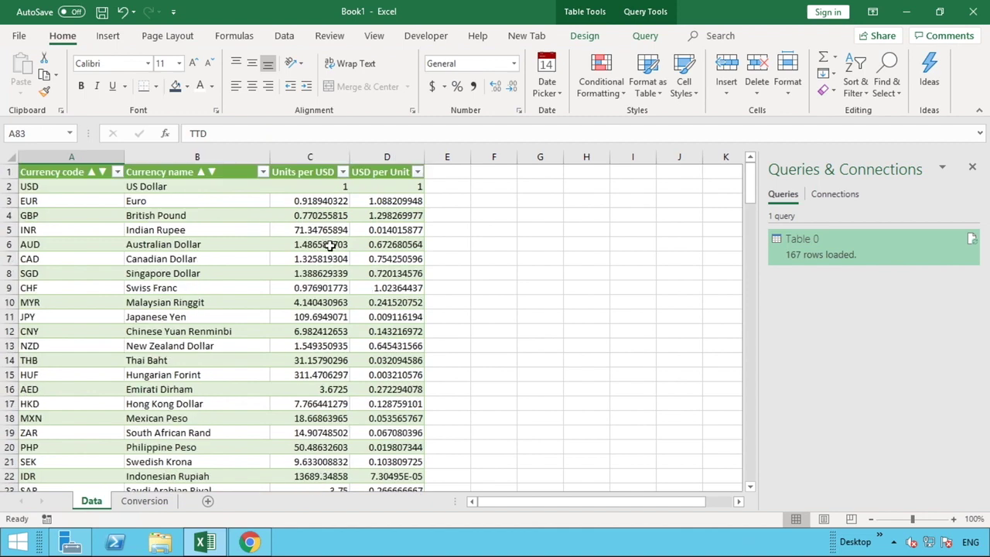
{"action": "left_click", "coordinate": [152, 504]}
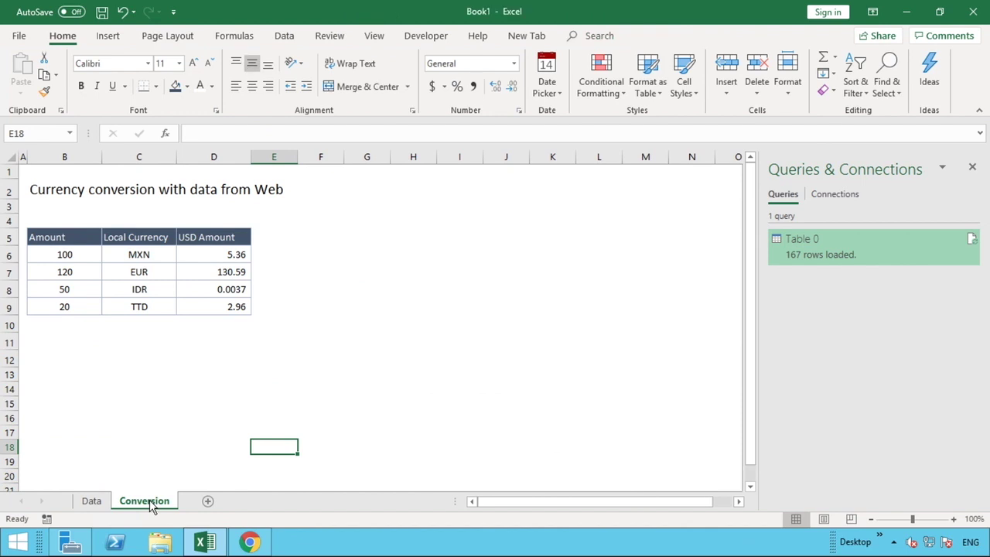
{"action": "left_click", "coordinate": [91, 500]}
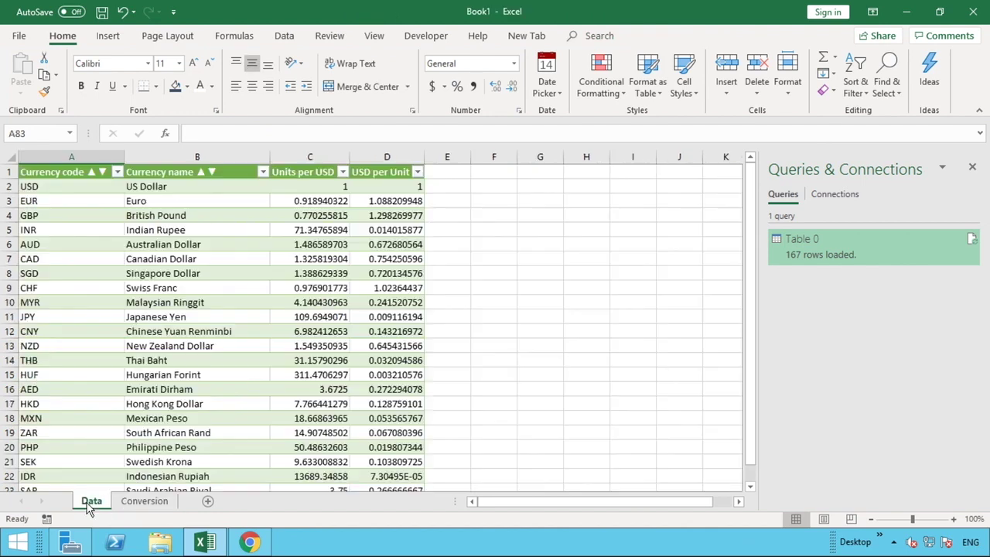
{"action": "left_click", "coordinate": [391, 202]}
{"action": "type", "text": "50"}
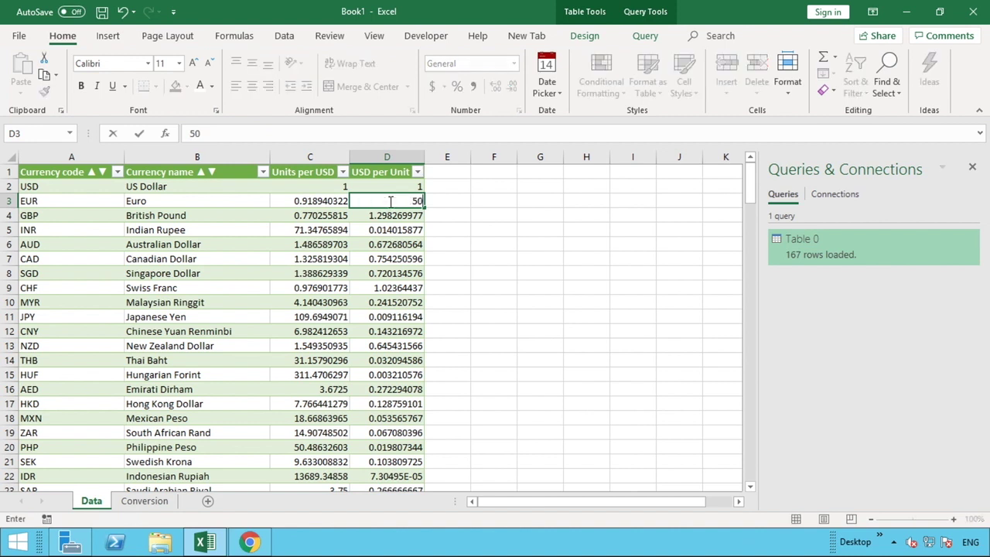
{"action": "key", "text": "Return"}
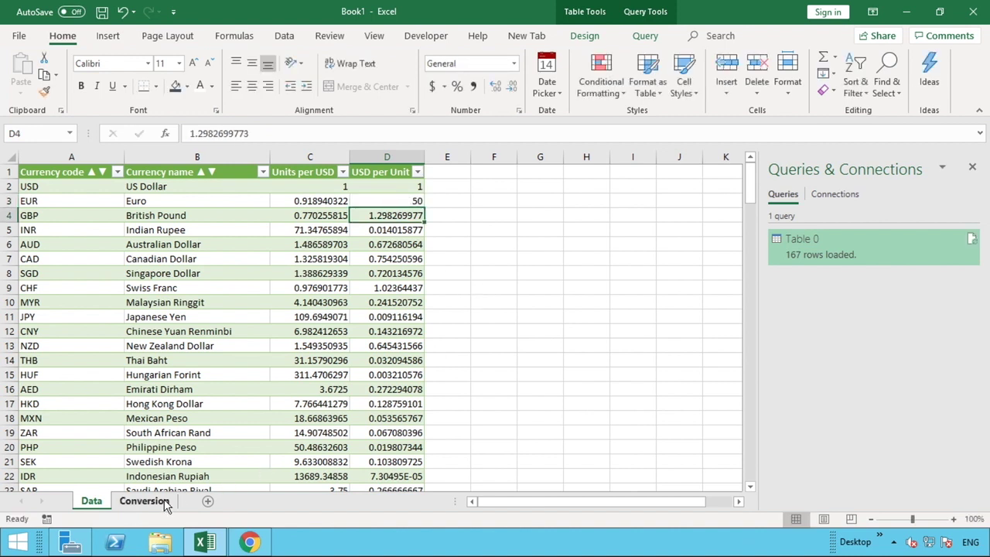
Check that the 120 EUR row now converts to 6,000.00 USD, then return to Data.
{"action": "left_click", "coordinate": [145, 501]}
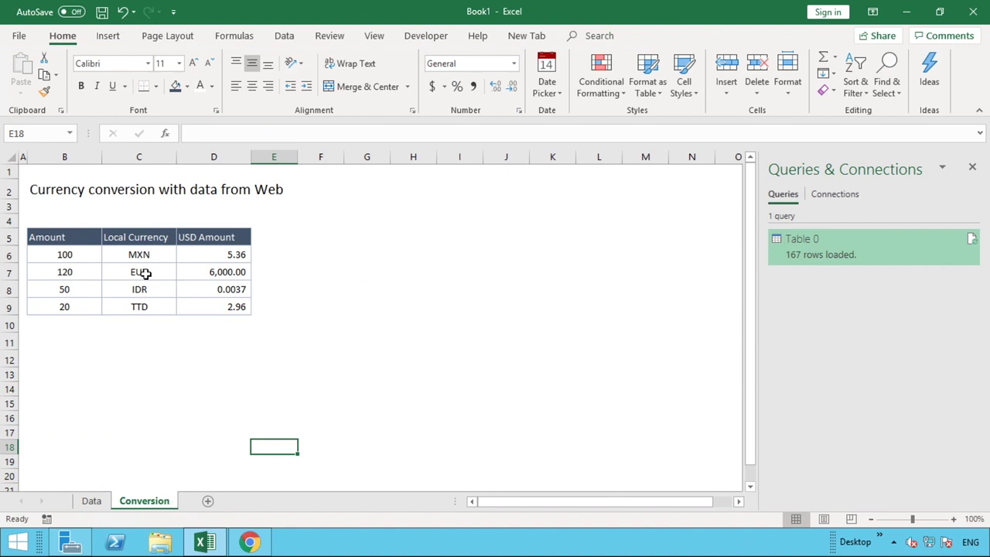
{"action": "left_click", "coordinate": [87, 274]}
{"action": "left_click", "coordinate": [224, 270]}
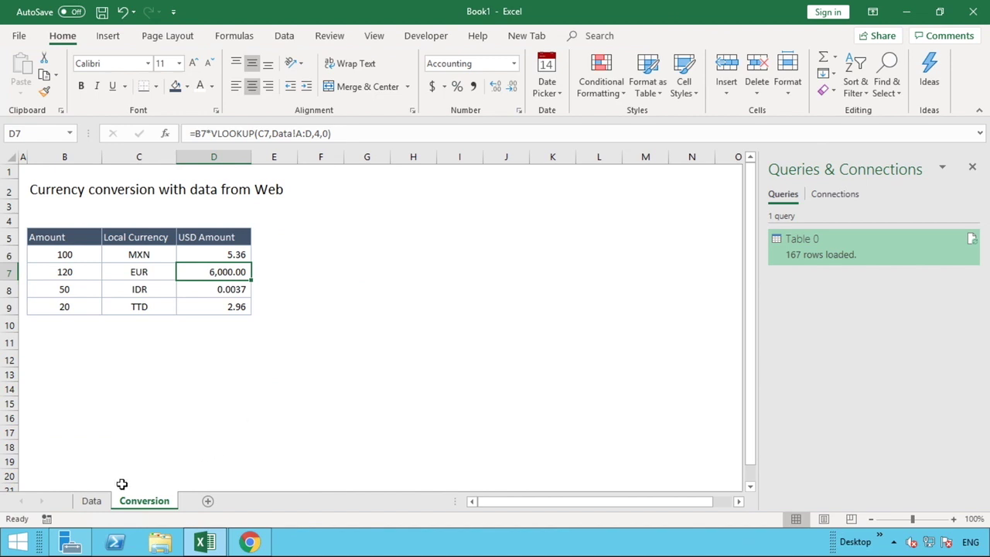
{"action": "left_click", "coordinate": [92, 501]}
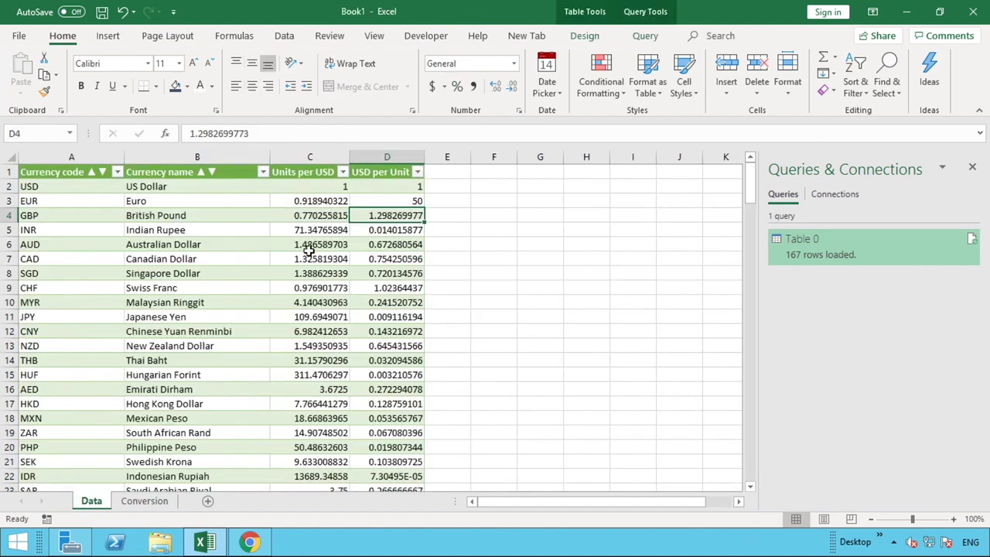
Refresh the web-imported rate table, restoring the Euro rate to 1.08807009.
{"action": "right_click", "coordinate": [382, 203]}
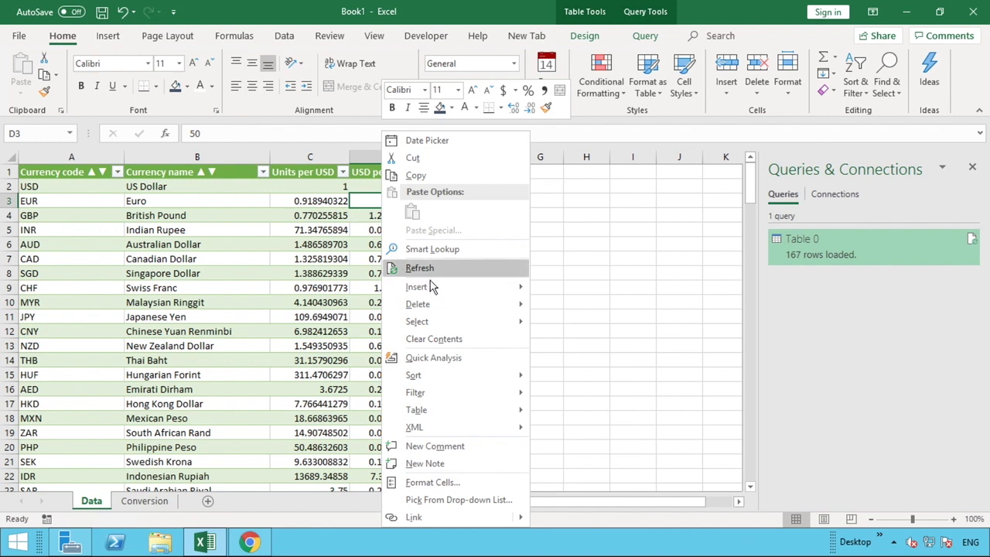
{"action": "left_click", "coordinate": [601, 230]}
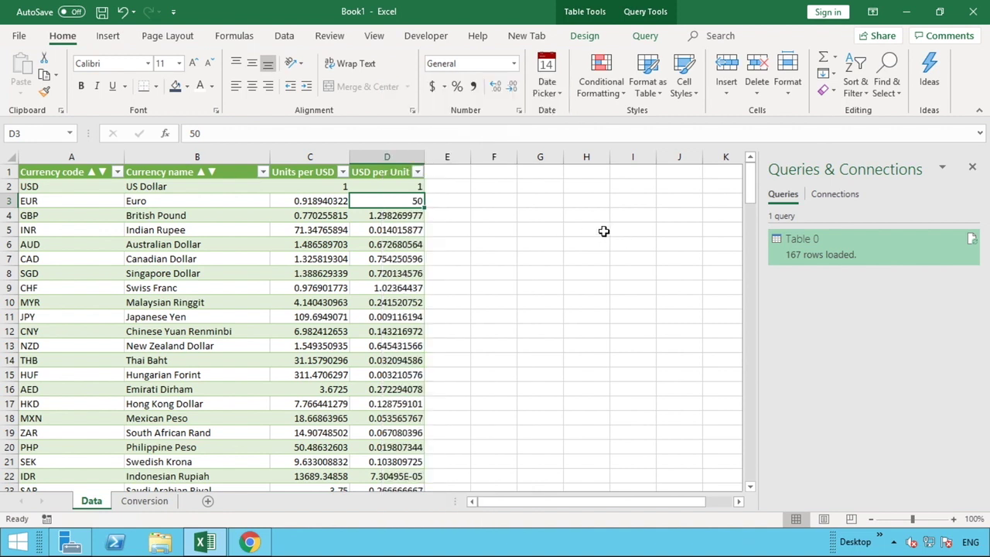
{"action": "right_click", "coordinate": [412, 202]}
{"action": "left_click", "coordinate": [439, 268]}
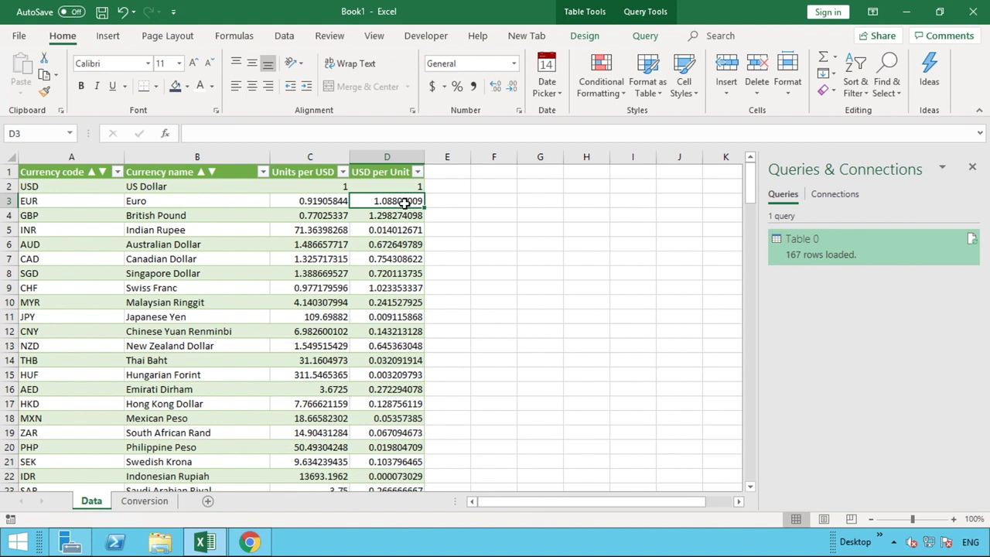
{"action": "left_click", "coordinate": [157, 501]}
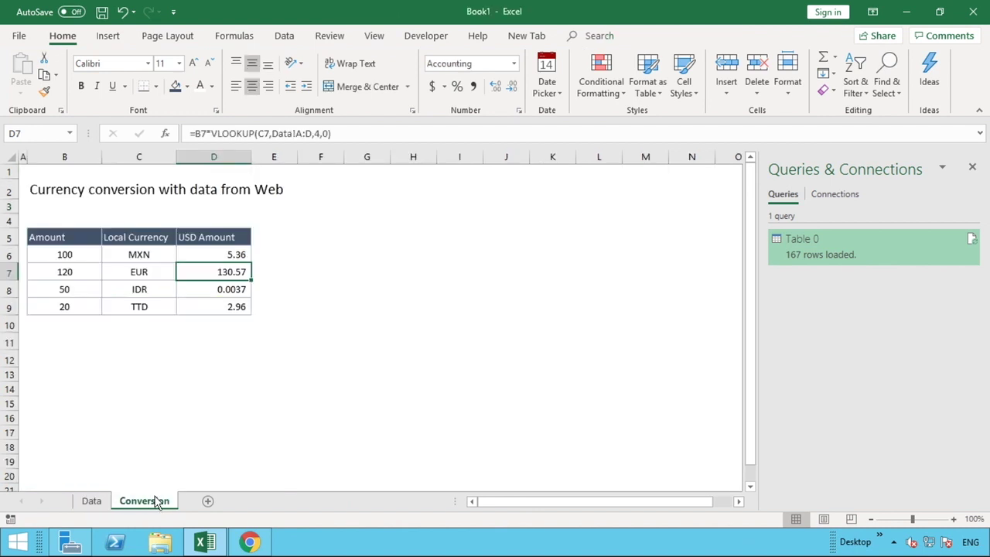